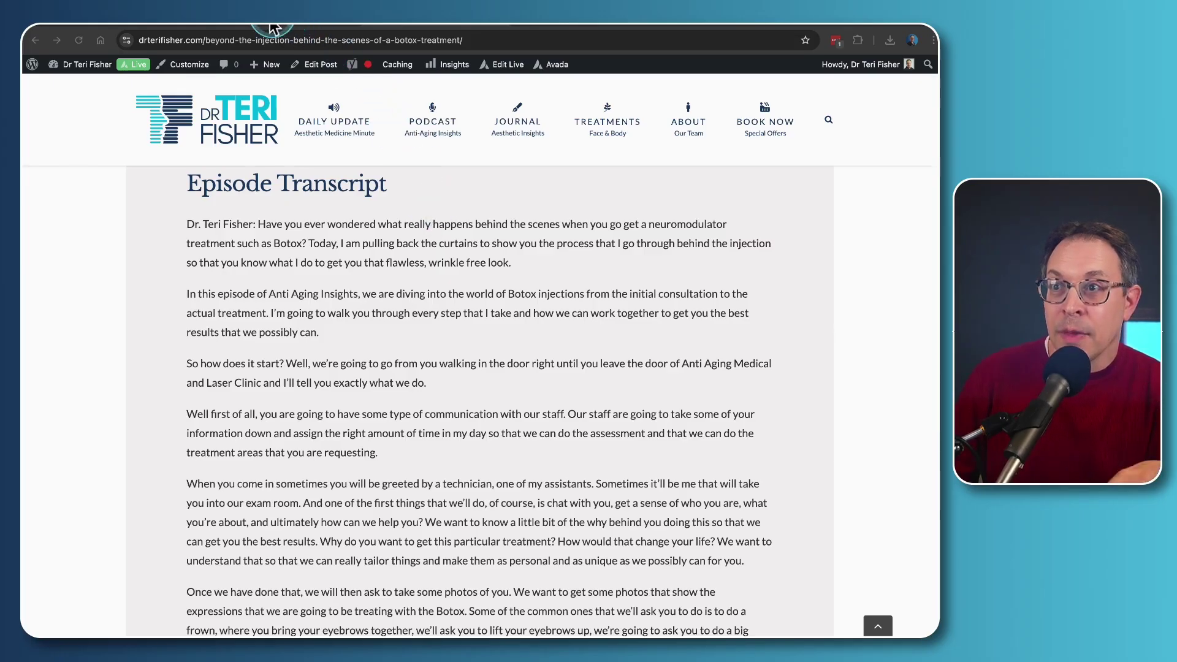
# - On the Napkin website, open and review the pricing plans
pyautogui.click(166, 29)
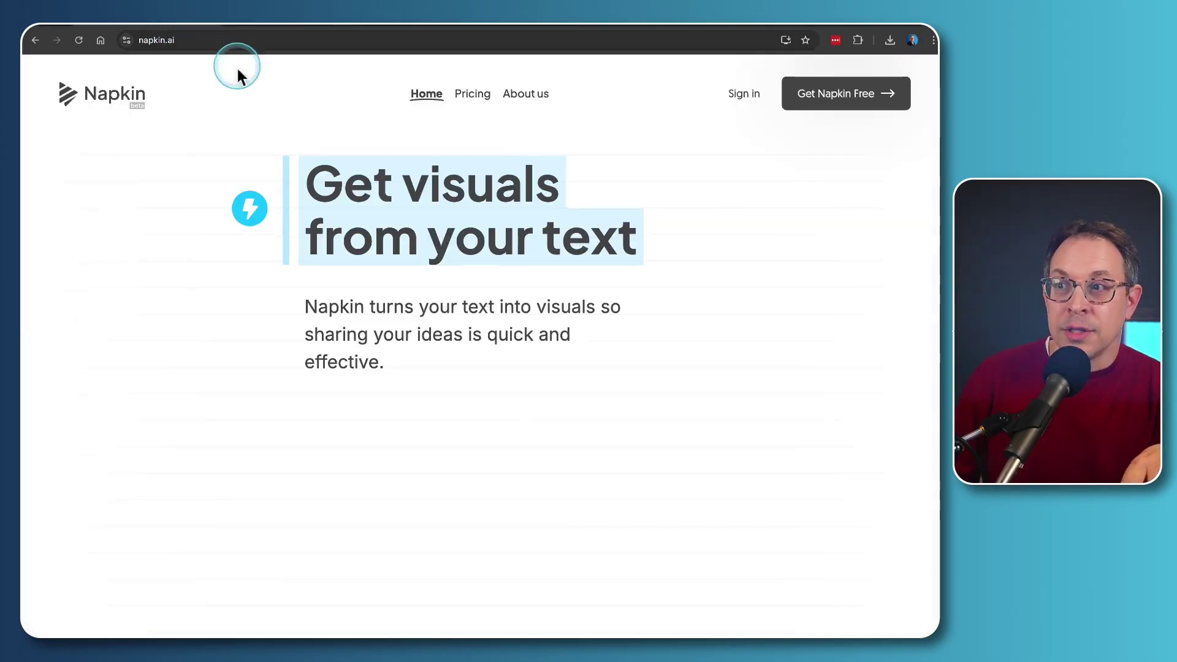
pyautogui.click(163, 42)
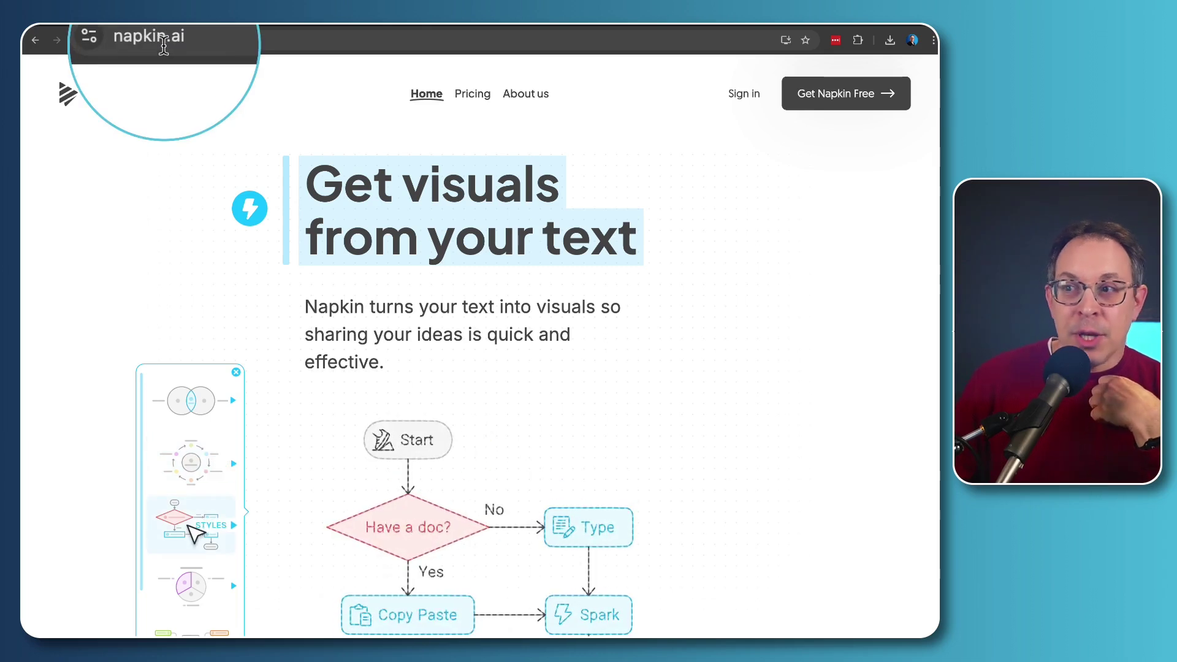
pyautogui.click(473, 95)
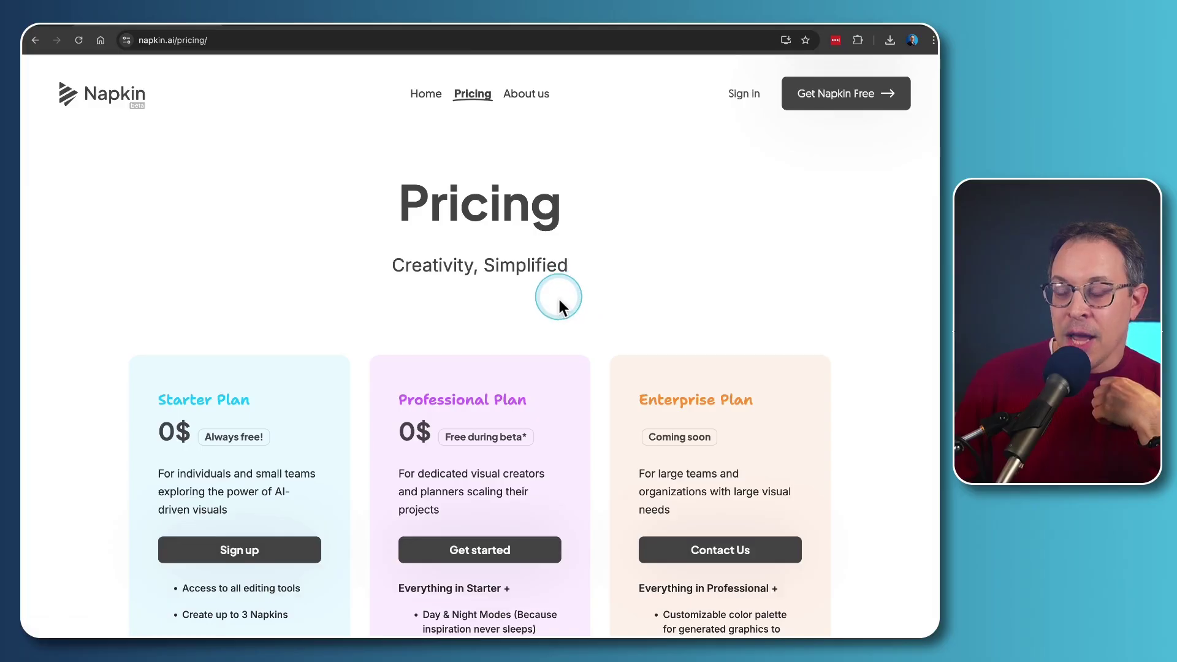
pyautogui.scroll(-3, 553, 296)
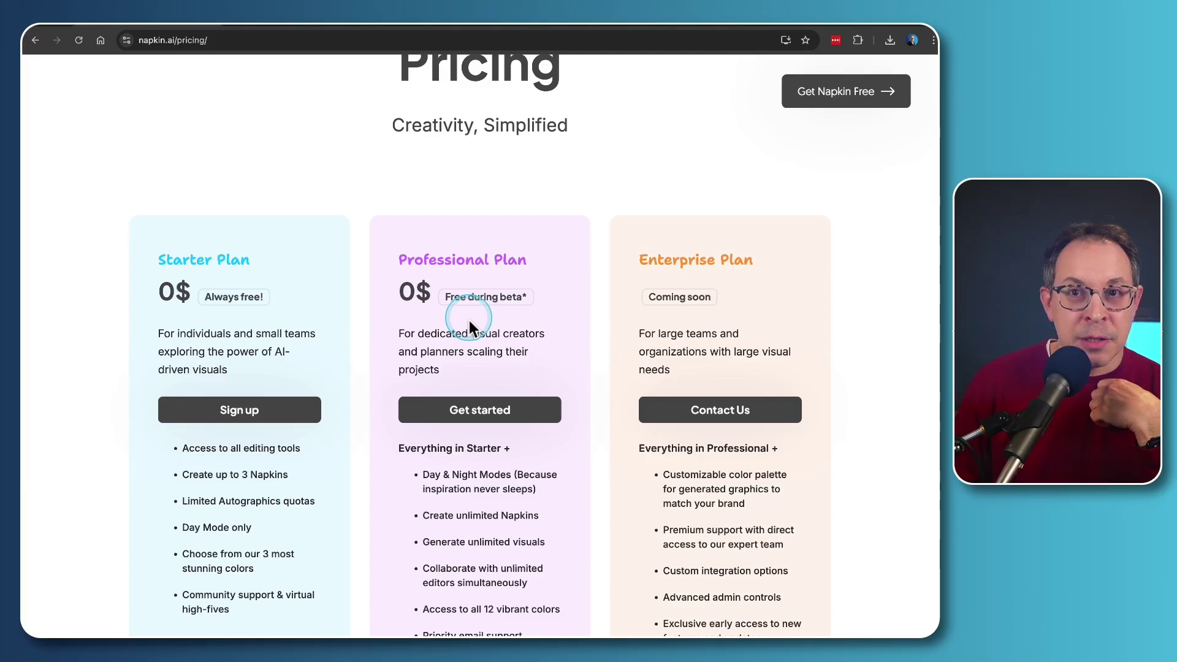
pyautogui.scroll(2, 470, 327)
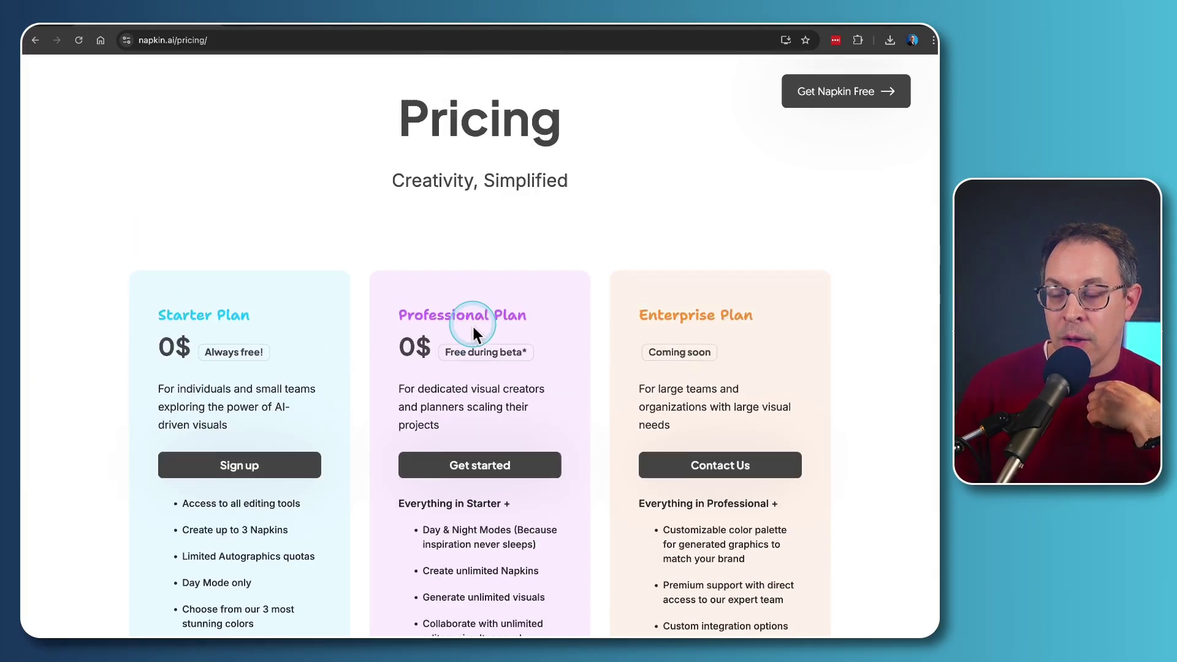
pyautogui.scroll(3, 475, 334)
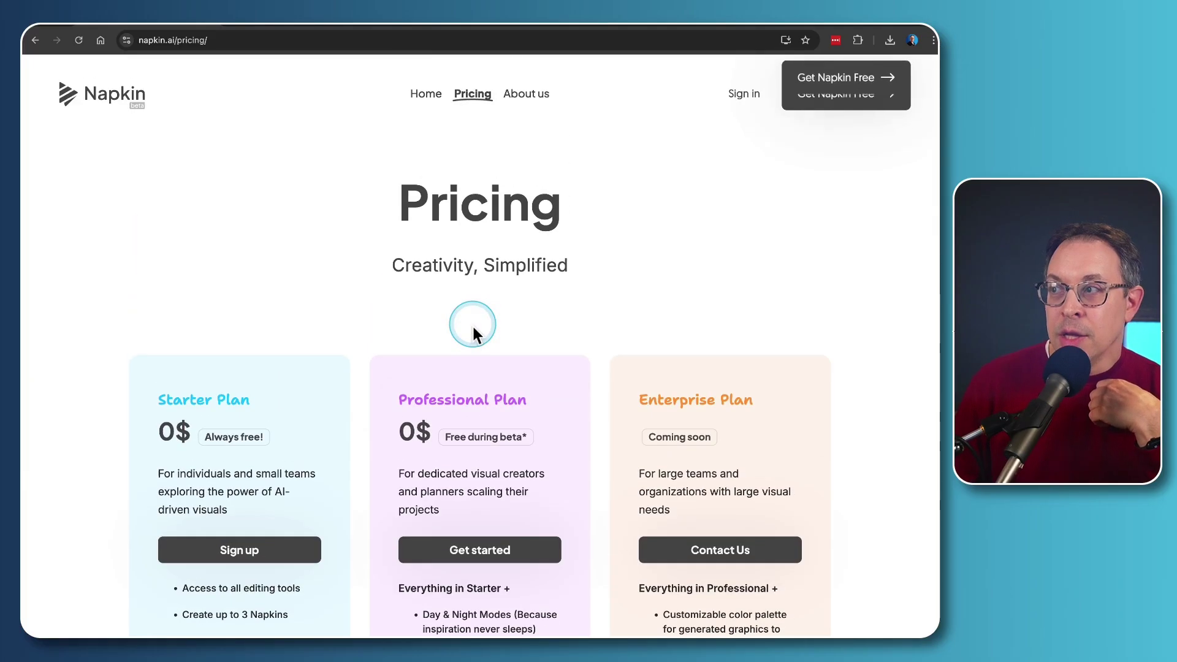
# - Return to the Napkin home page and scroll through How it works and Use cases
pyautogui.click(424, 99)
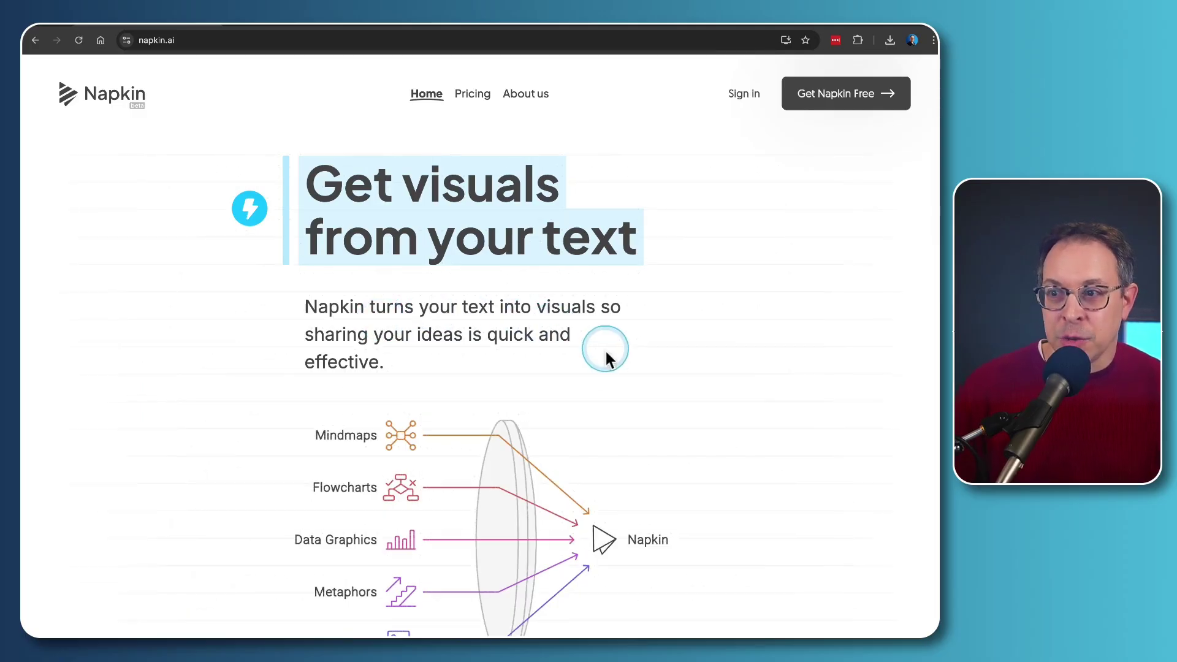
pyautogui.scroll(-10, 624, 439)
pyautogui.scroll(-6, 624, 439)
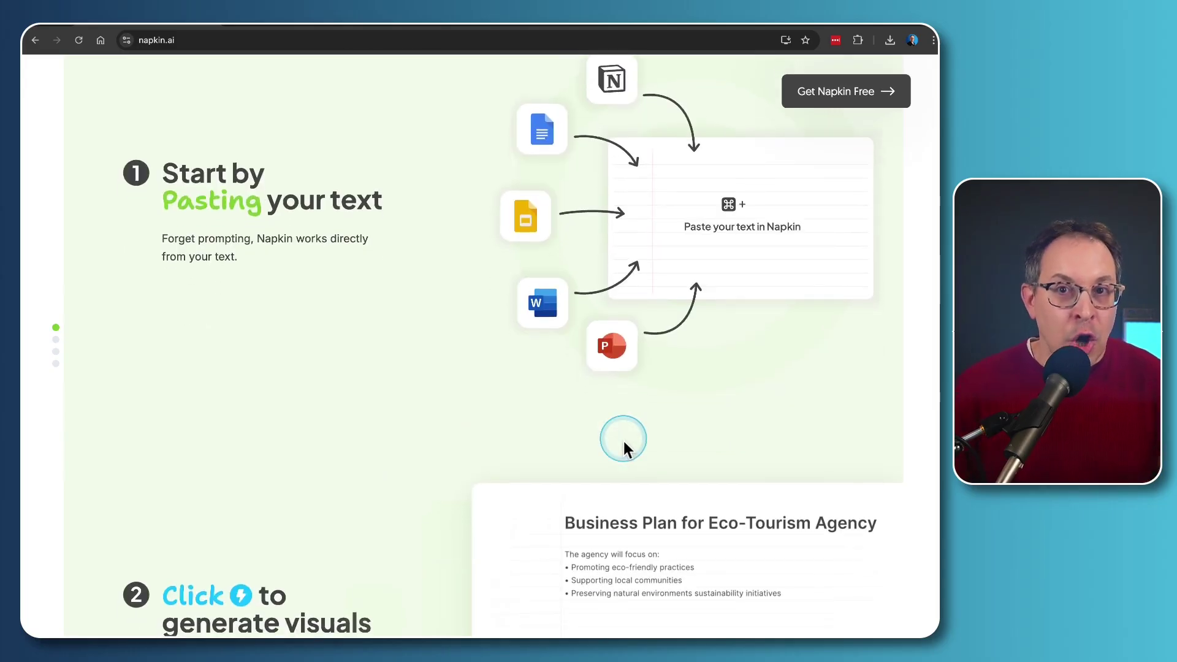
pyautogui.scroll(-5, 623, 439)
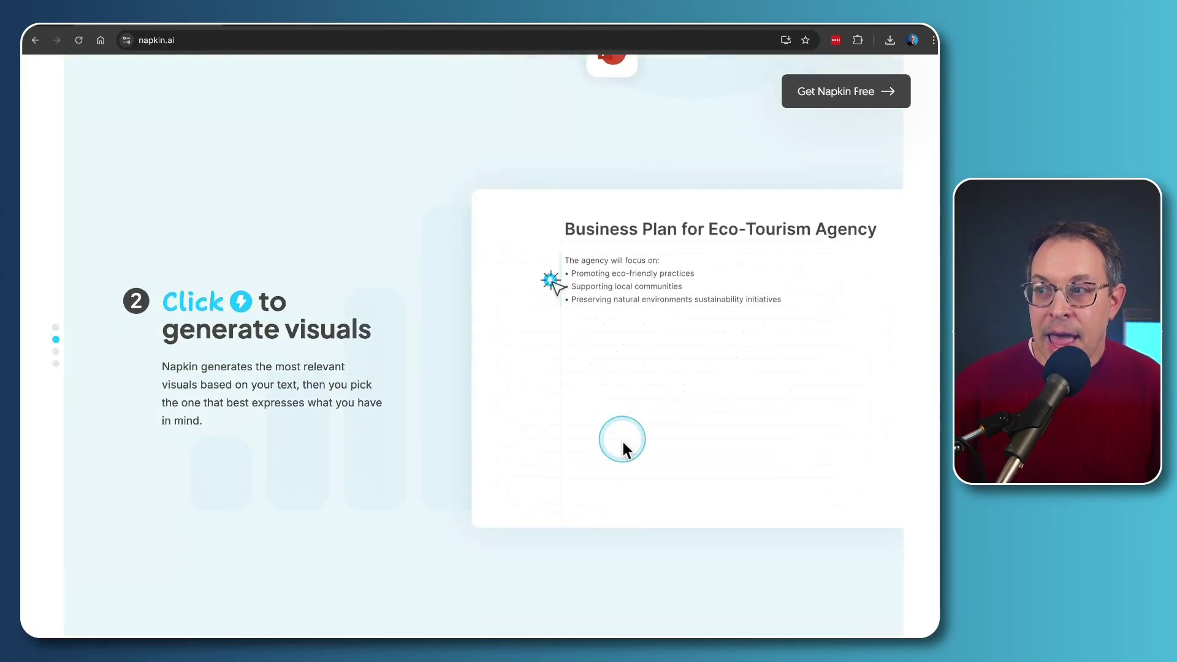
pyautogui.scroll(-6, 622, 439)
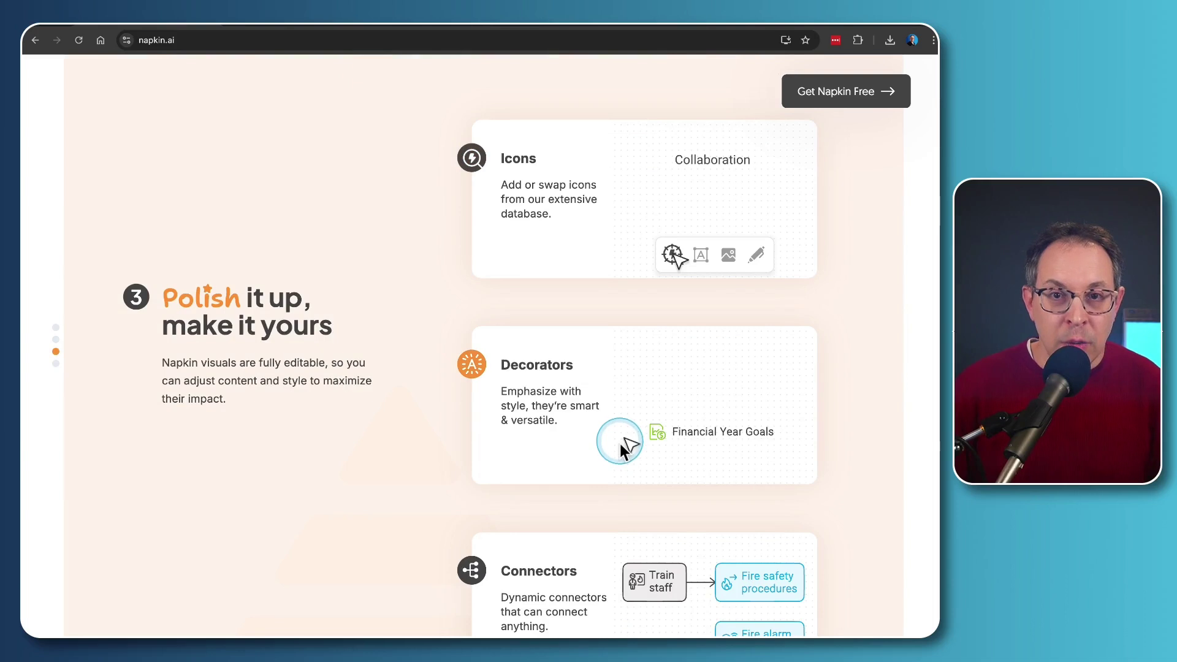
pyautogui.scroll(-3, 601, 453)
pyautogui.scroll(-12, 599, 450)
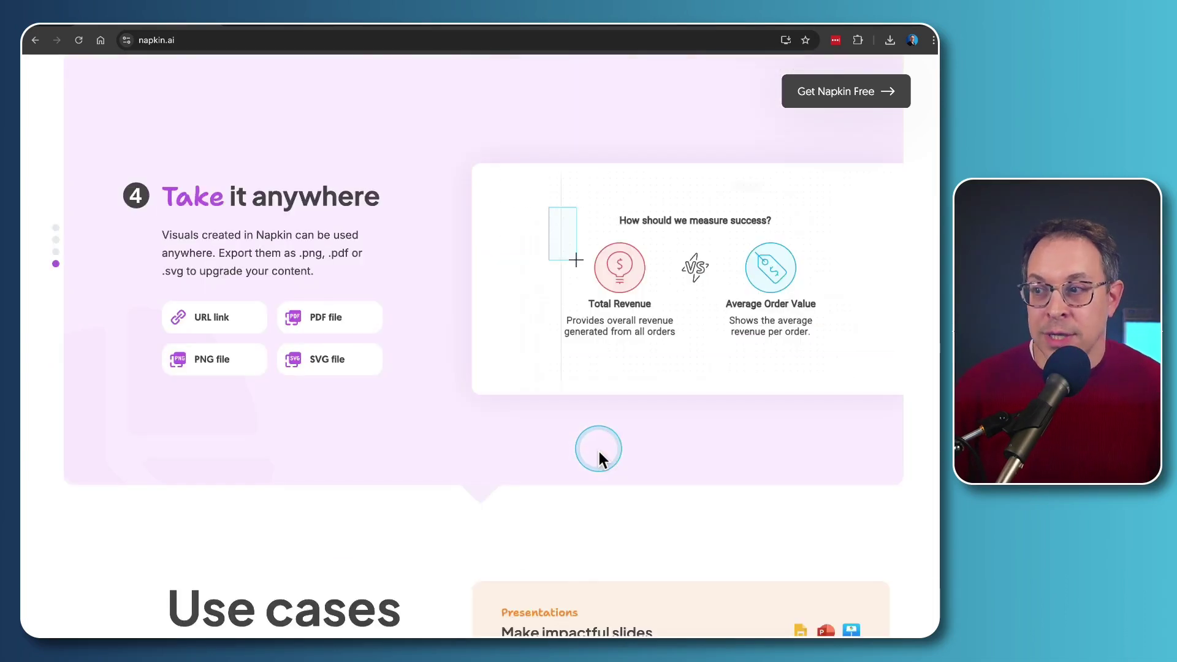
pyautogui.scroll(-10, 598, 449)
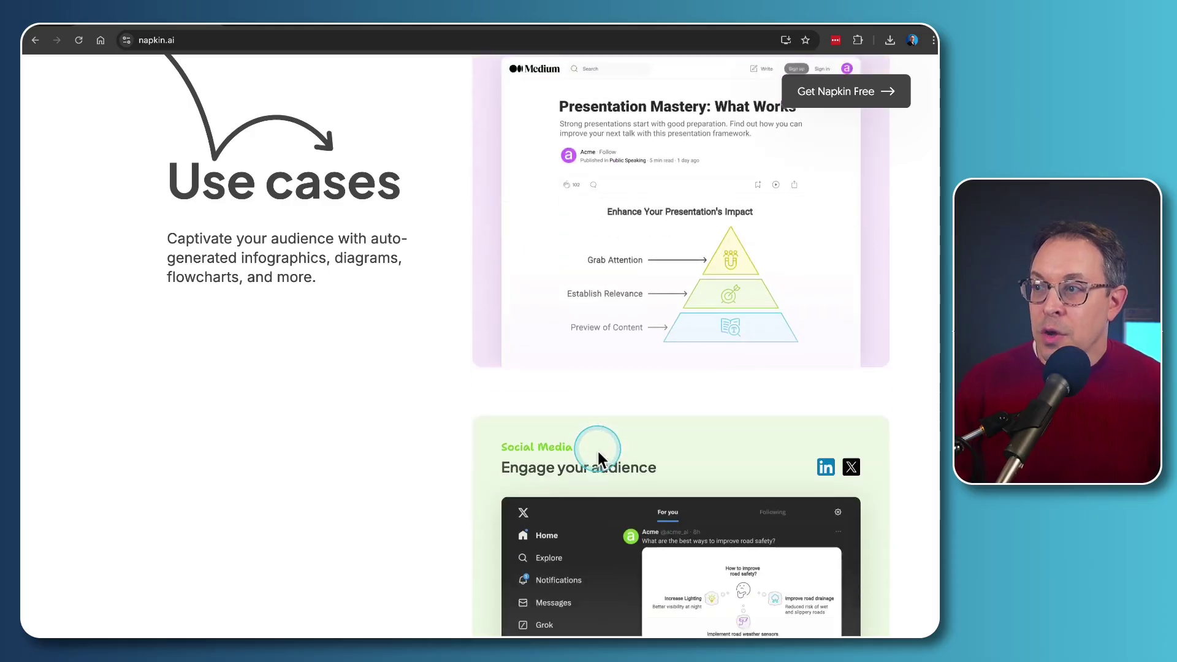
pyautogui.scroll(-8, 598, 450)
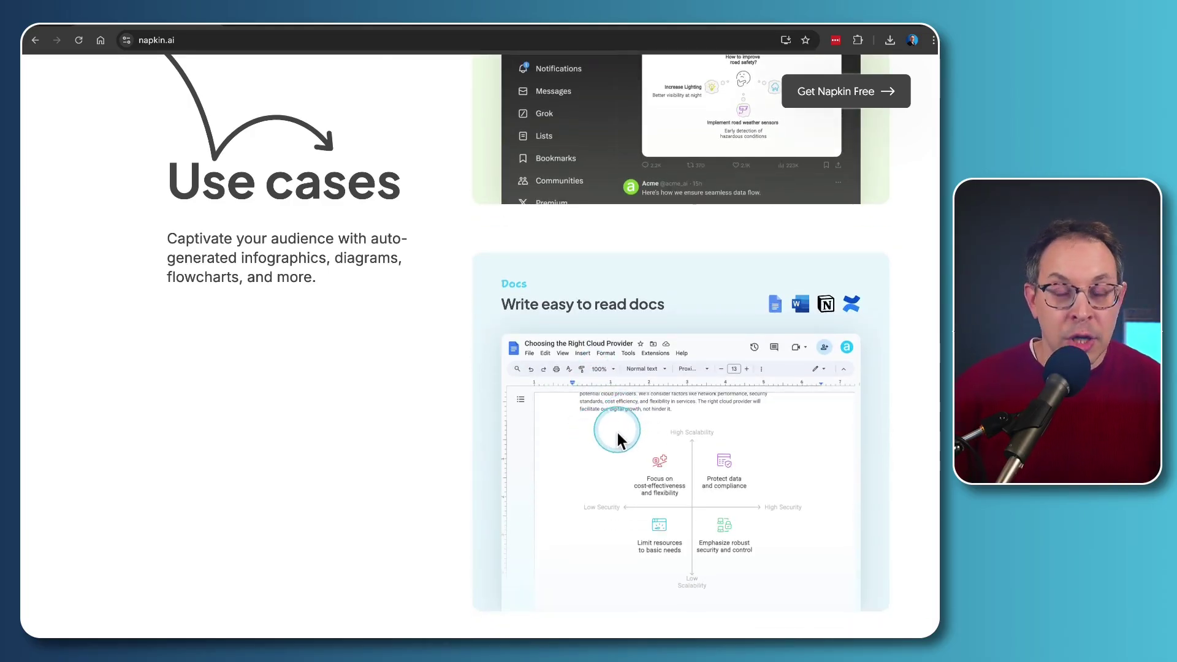
pyautogui.scroll(20, 613, 425)
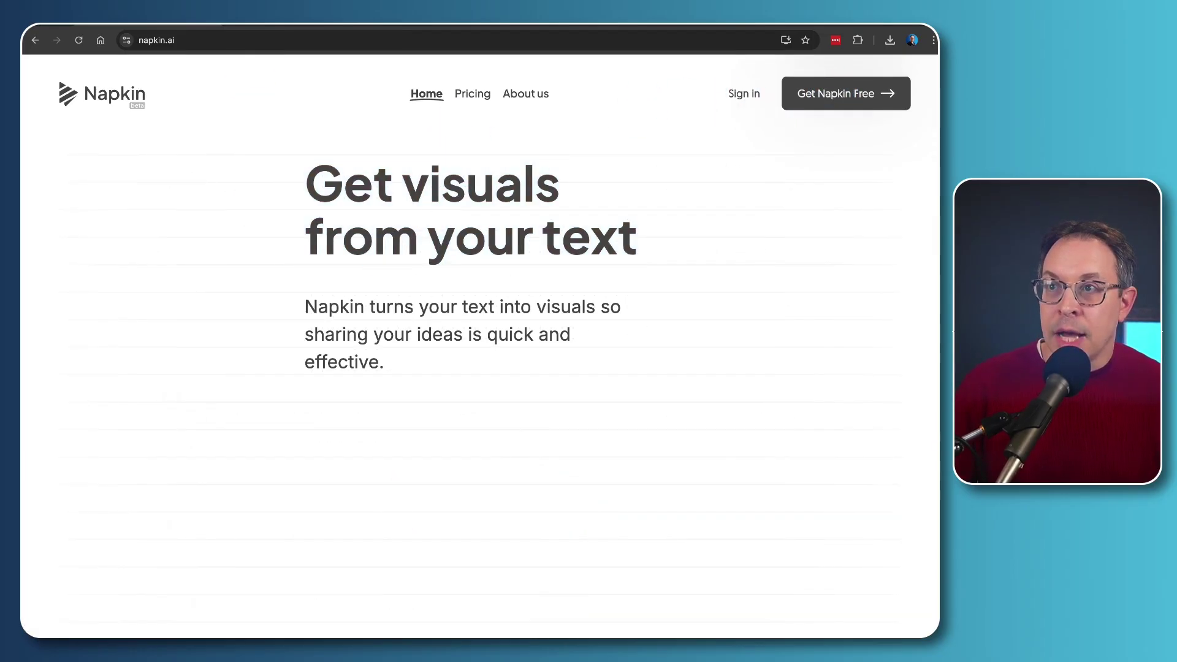
# - From the app's New Napkin options, create a Blank Napkin
pyautogui.click(260, 25)
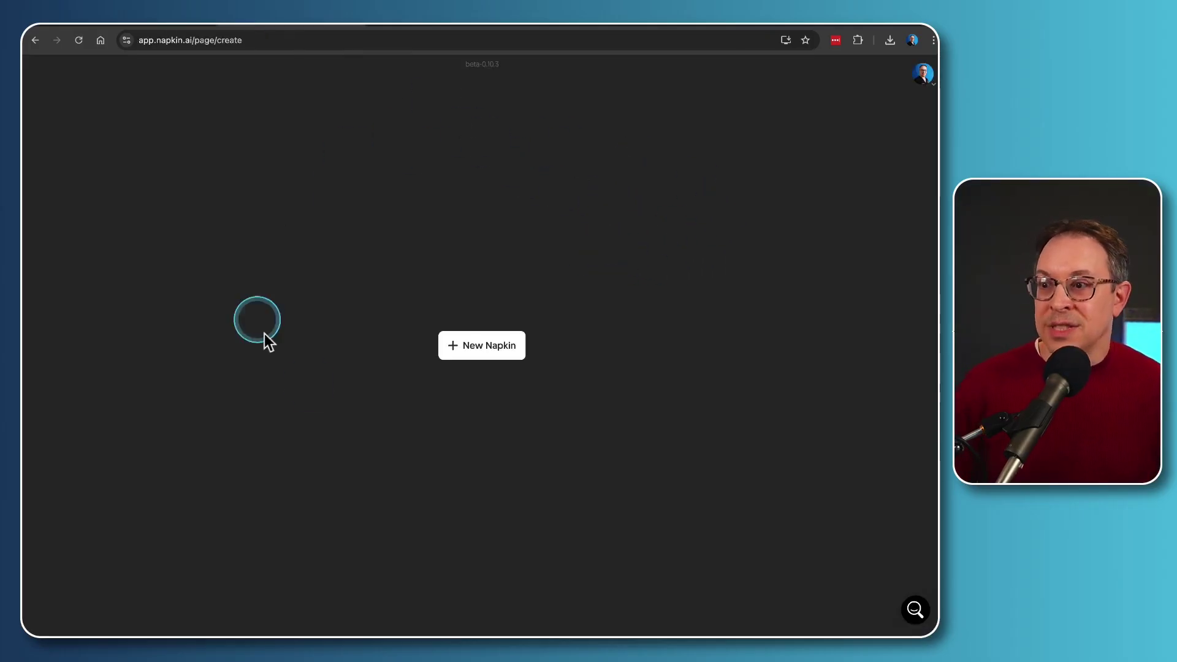
pyautogui.click(478, 356)
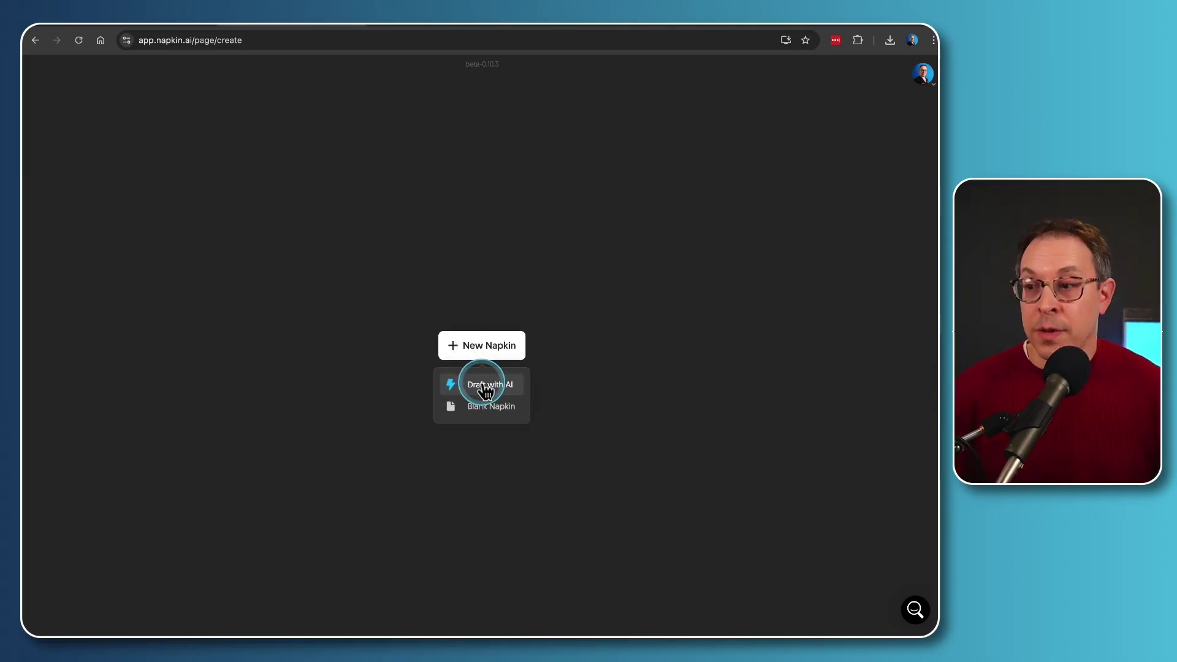
pyautogui.click(486, 405)
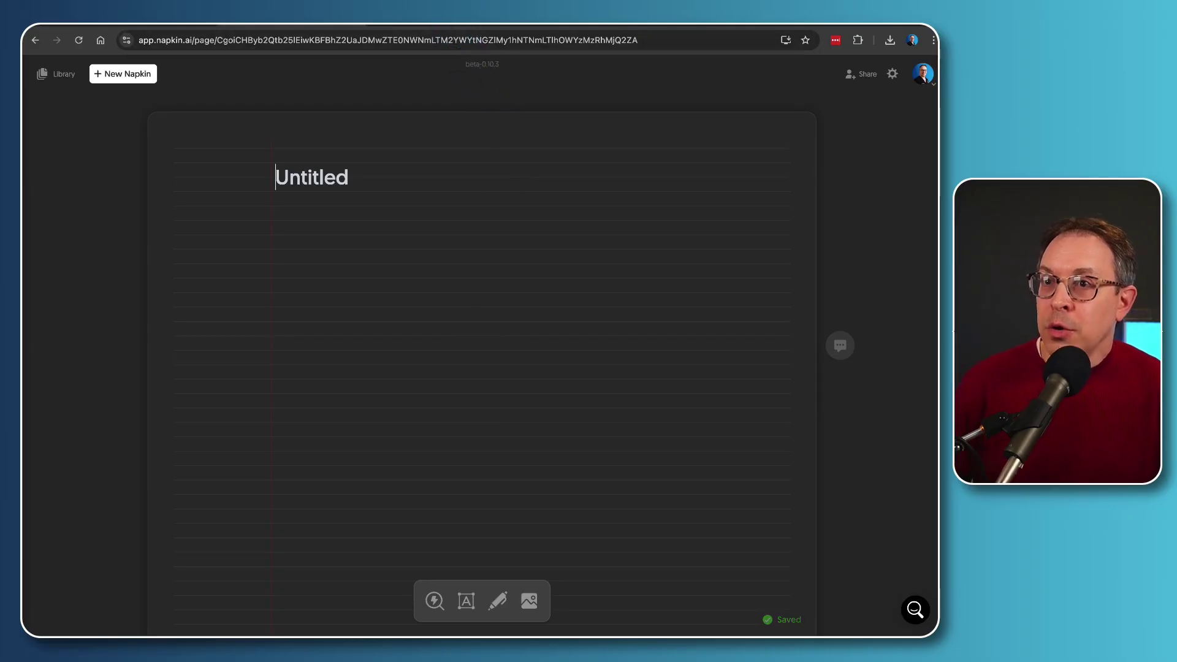
# - Go to the Botox episode blog post and scroll toward its Episode Transcript
pyautogui.click(439, 26)
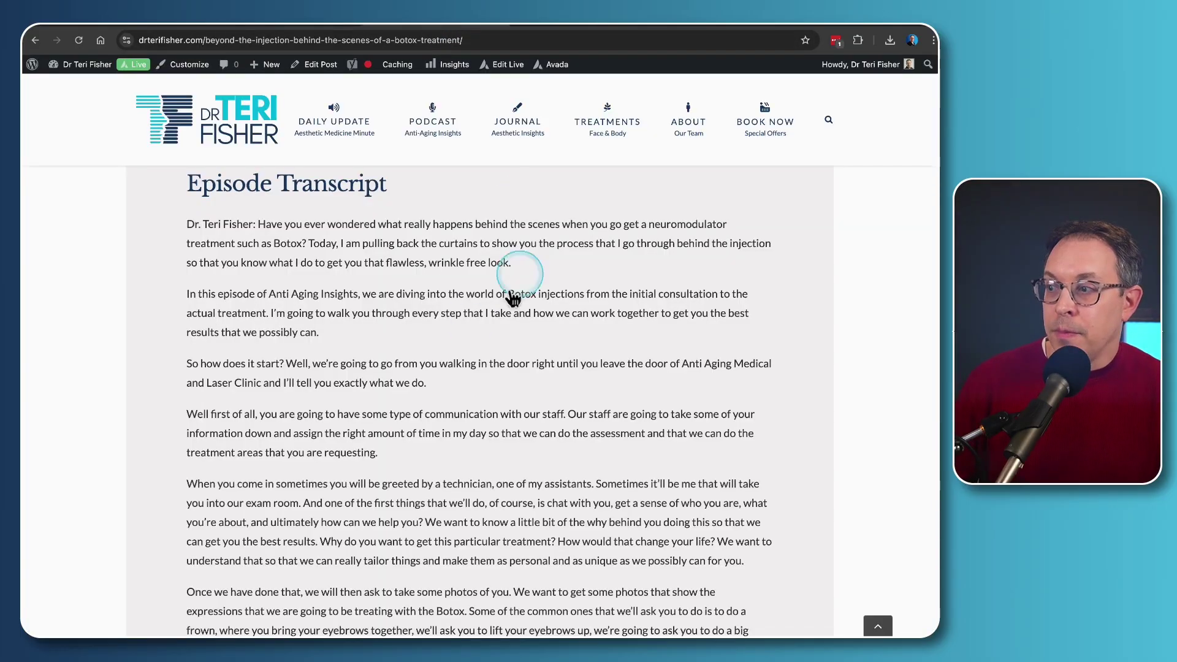
pyautogui.scroll(8, 450, 331)
pyautogui.scroll(10, 452, 331)
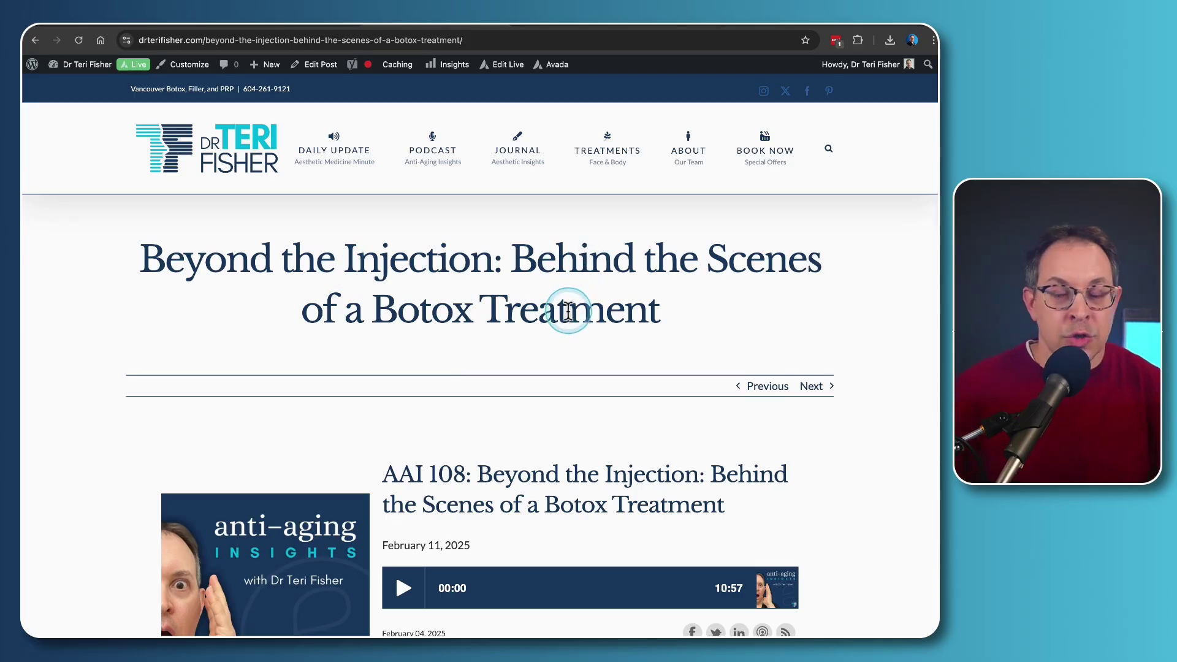
pyautogui.scroll(-3, 569, 312)
pyautogui.scroll(-7, 569, 314)
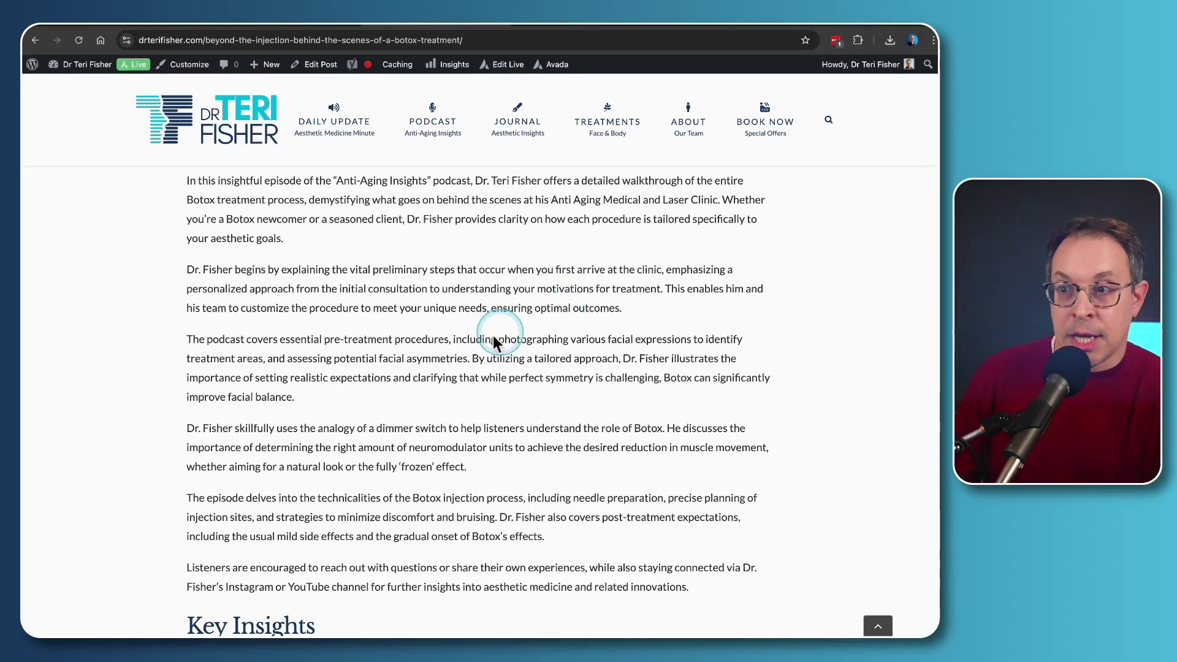
pyautogui.scroll(-15, 487, 336)
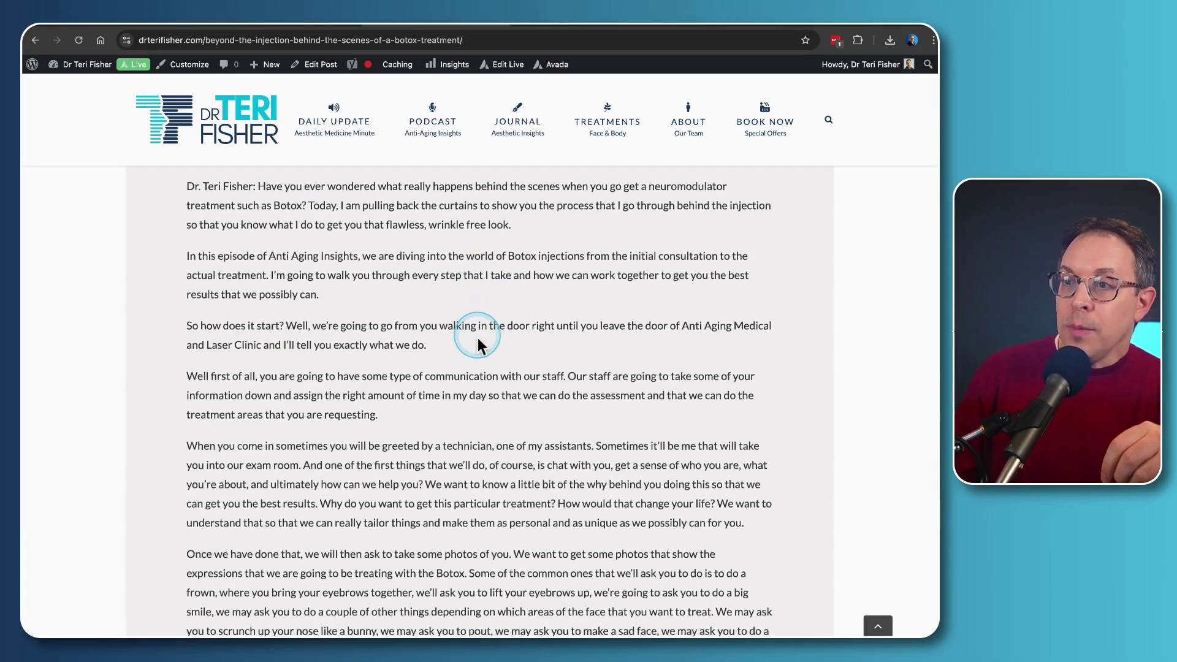
pyautogui.scroll(1, 478, 338)
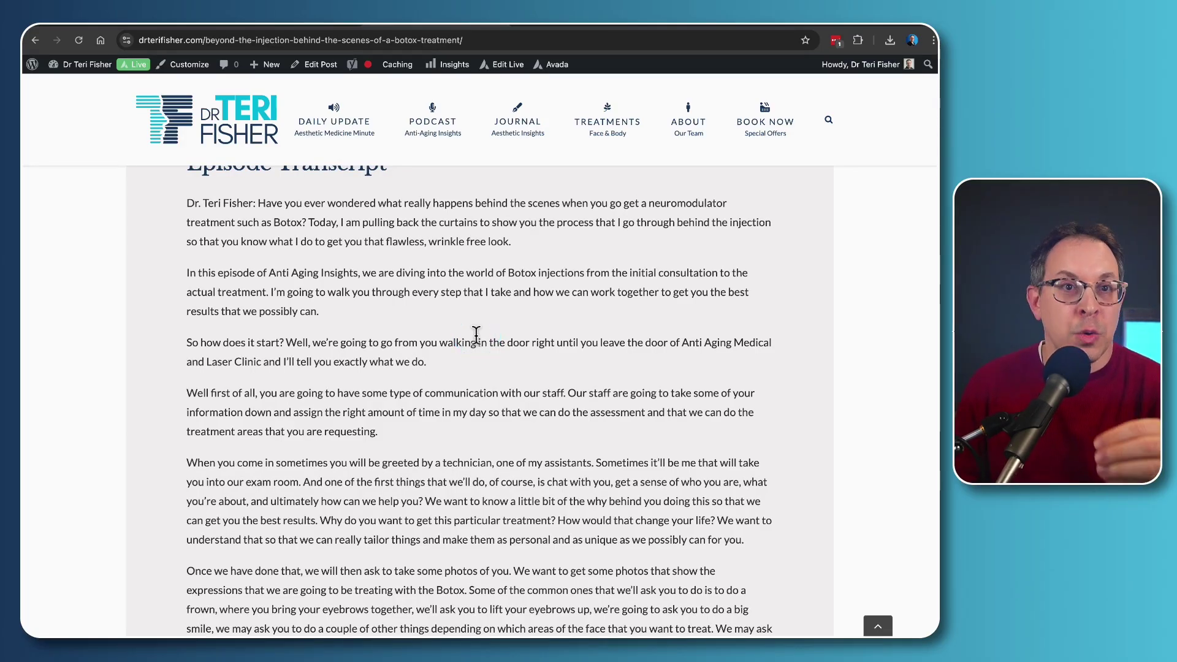
# - Select the entire transcript text, from its first line to the sign-off
pyautogui.scroll(-4, 324, 277)
pyautogui.scroll(-15, 325, 278)
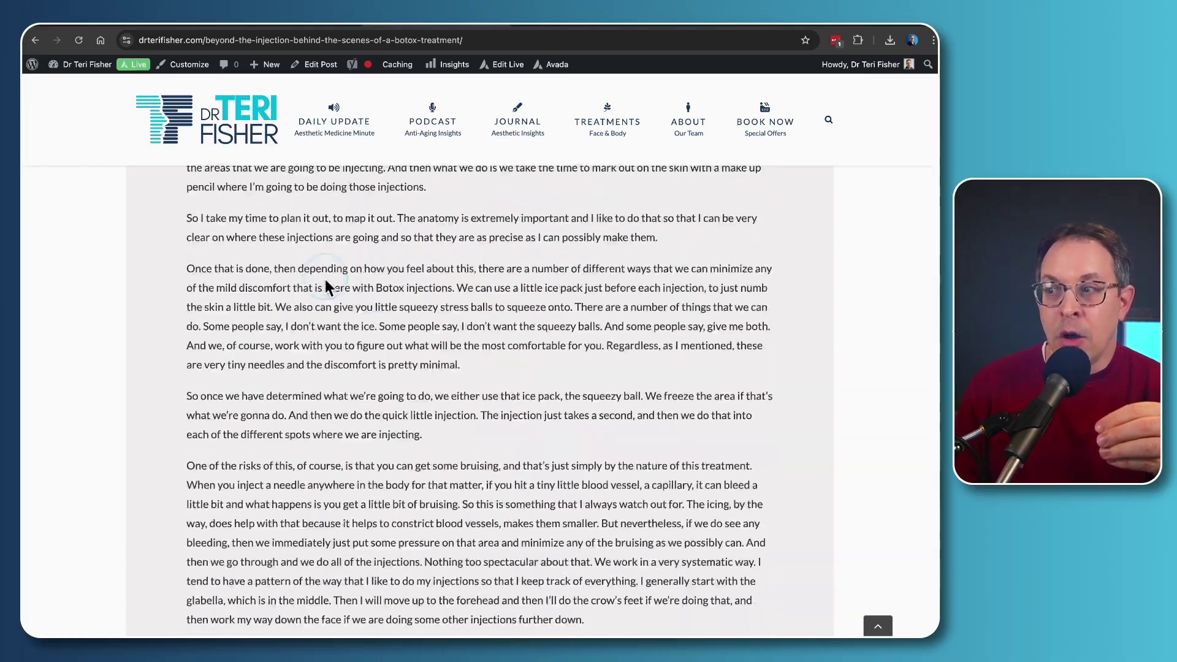
pyautogui.scroll(-5, 324, 278)
pyautogui.scroll(9, 324, 277)
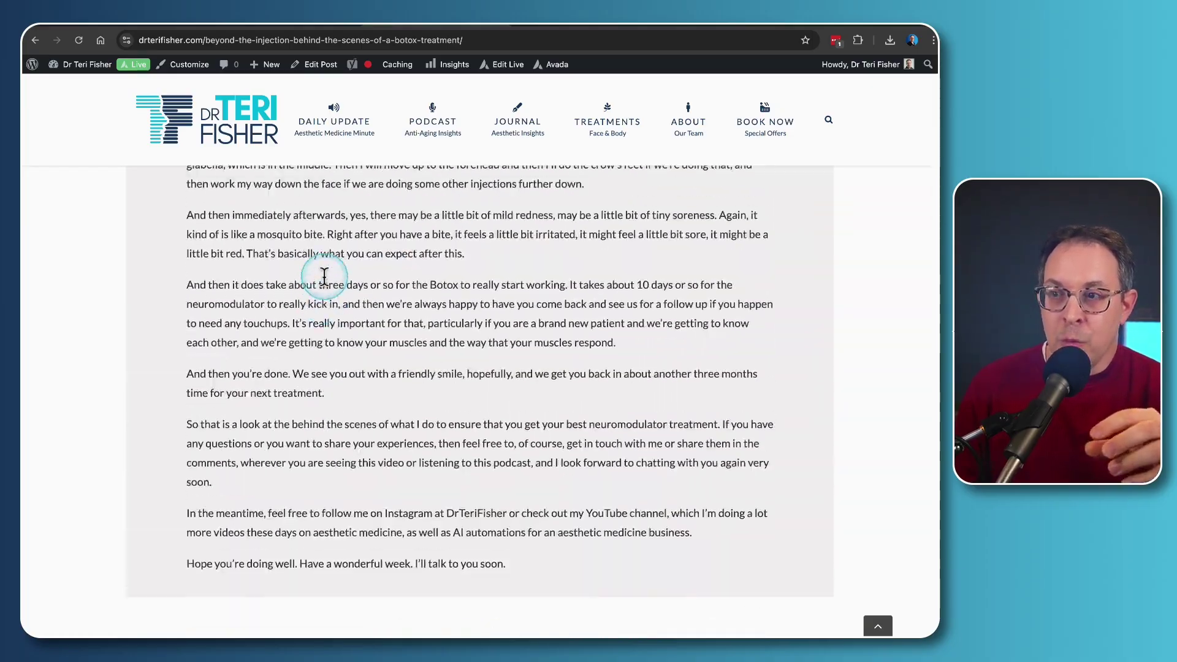
pyautogui.scroll(13, 324, 277)
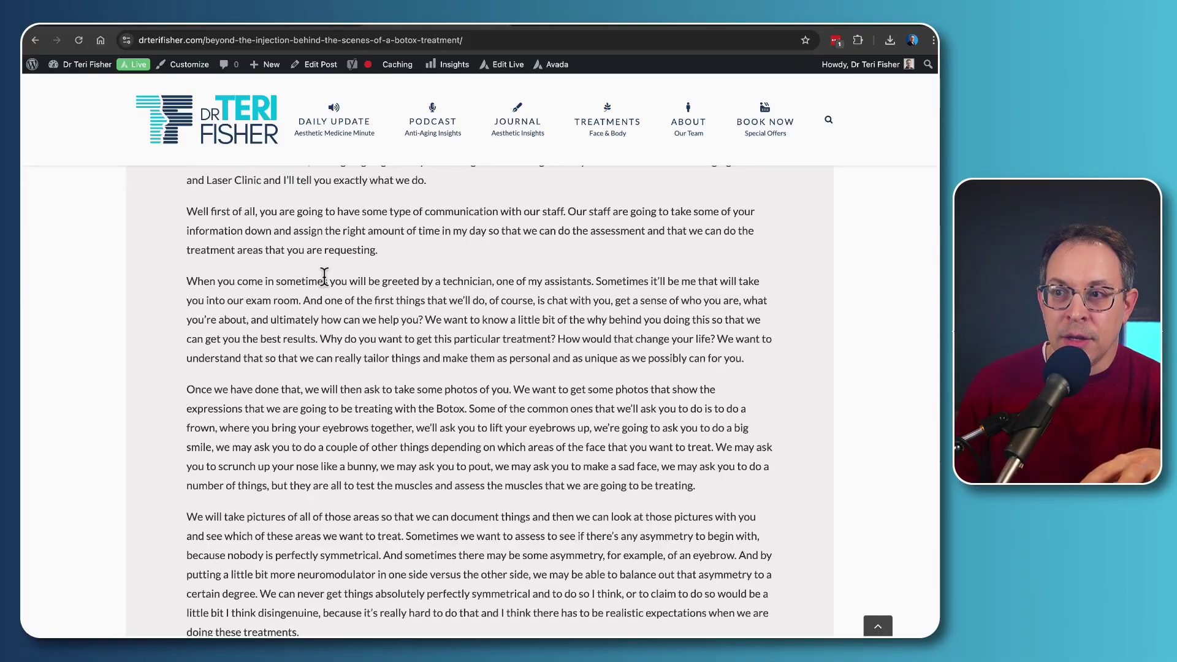
pyautogui.scroll(3, 325, 277)
pyautogui.click(231, 299)
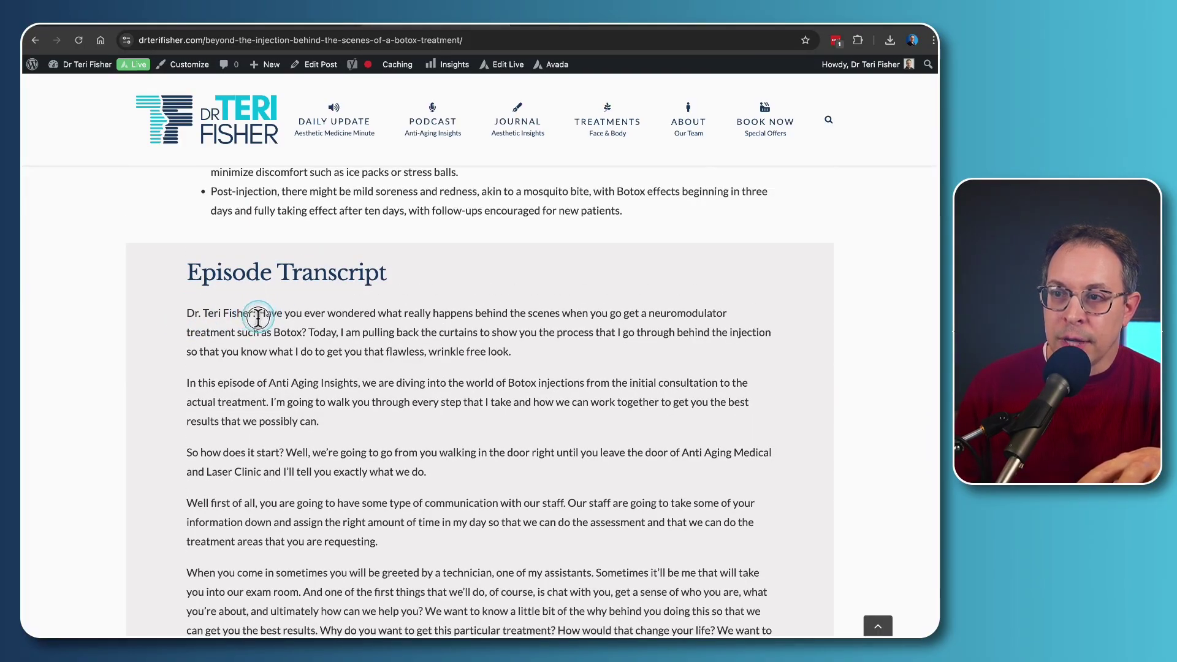
pyautogui.moveTo(258, 311); pyautogui.dragTo(544, 496)
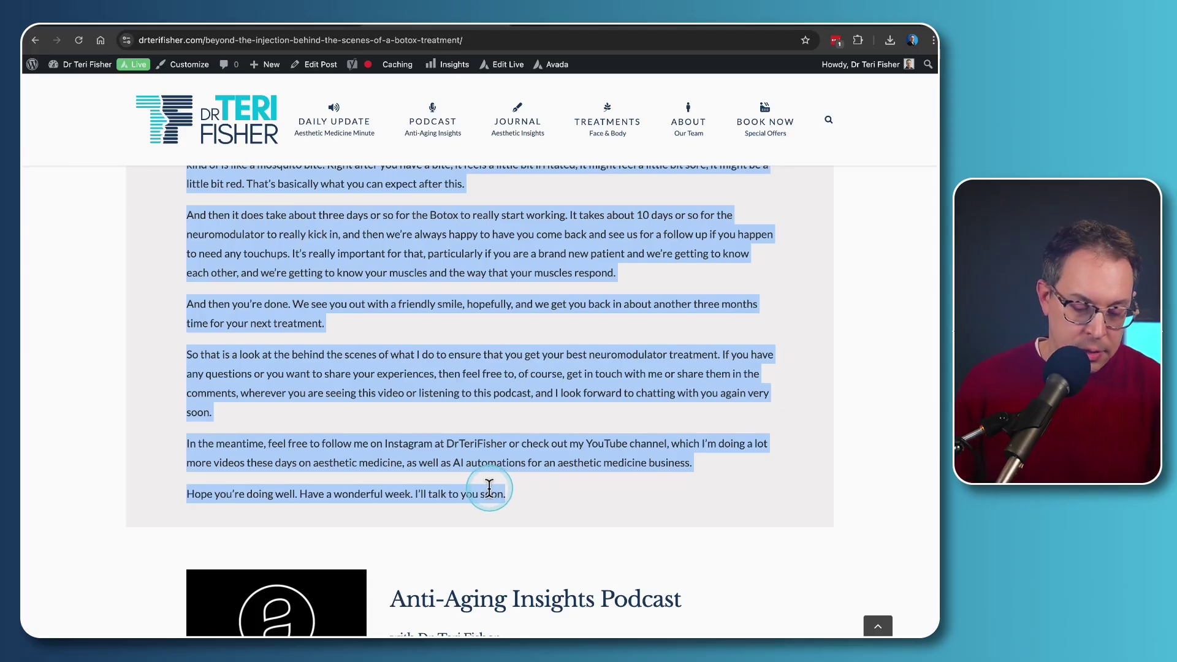
# - Paste the Botox transcript into the Untitled napkin body and scroll through it
pyautogui.click(285, 30)
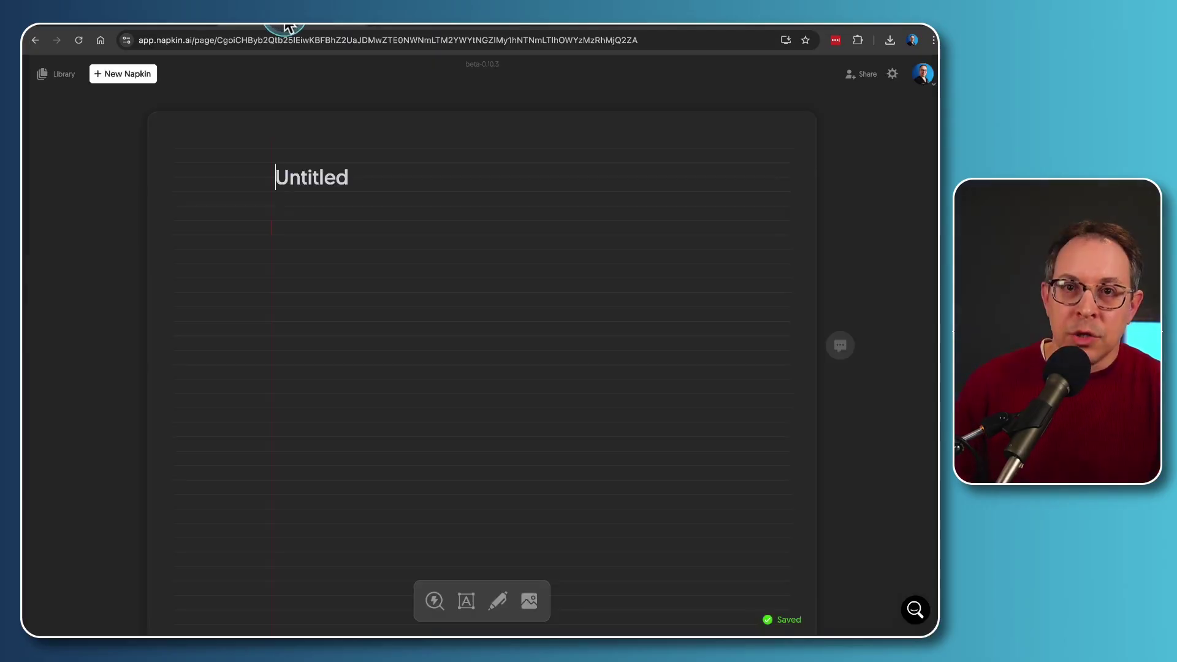
pyautogui.click(284, 216)
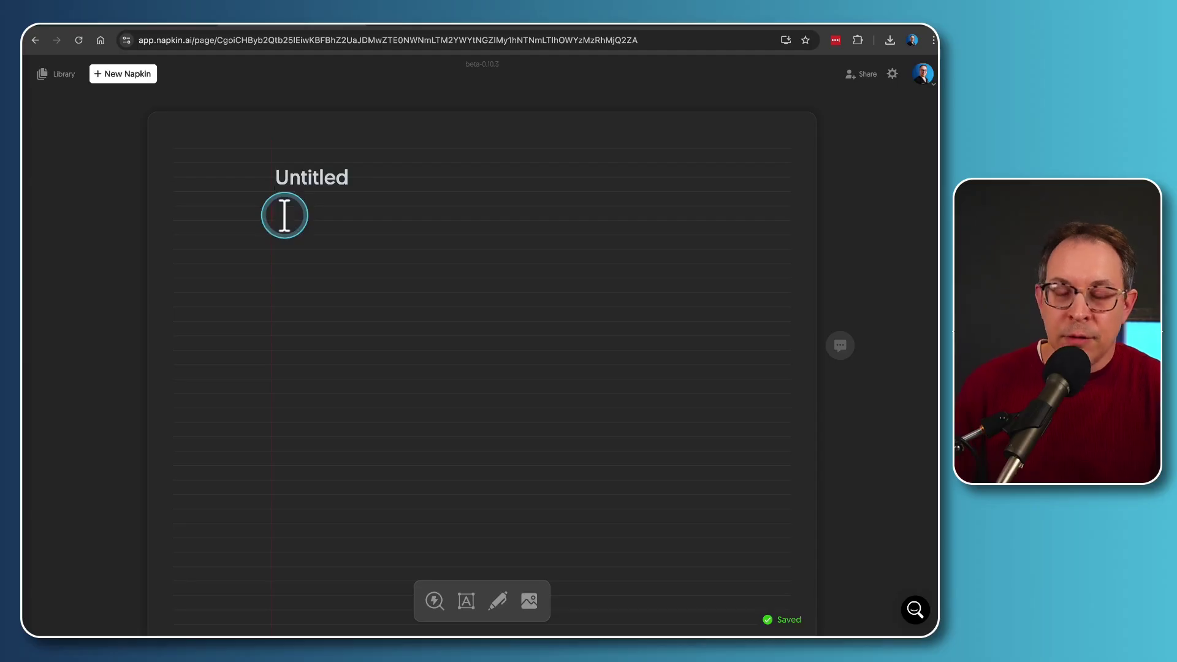
pyautogui.hotkey('ctrl', 'v')
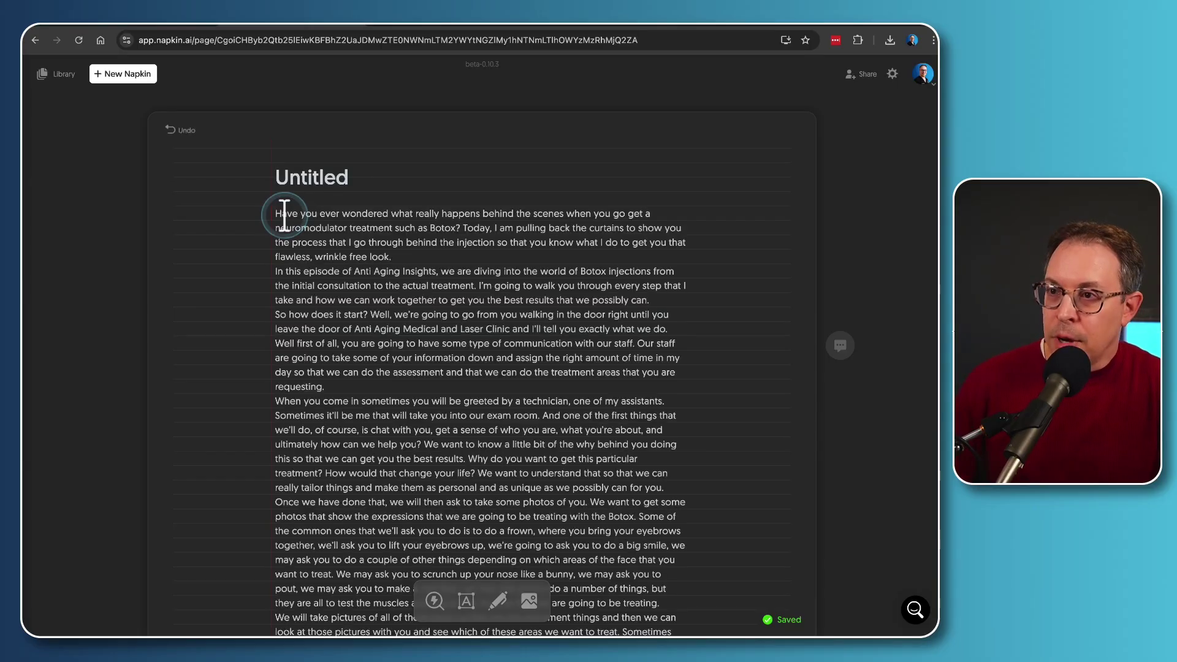
pyautogui.scroll(-2, 371, 350)
pyautogui.scroll(-20, 371, 351)
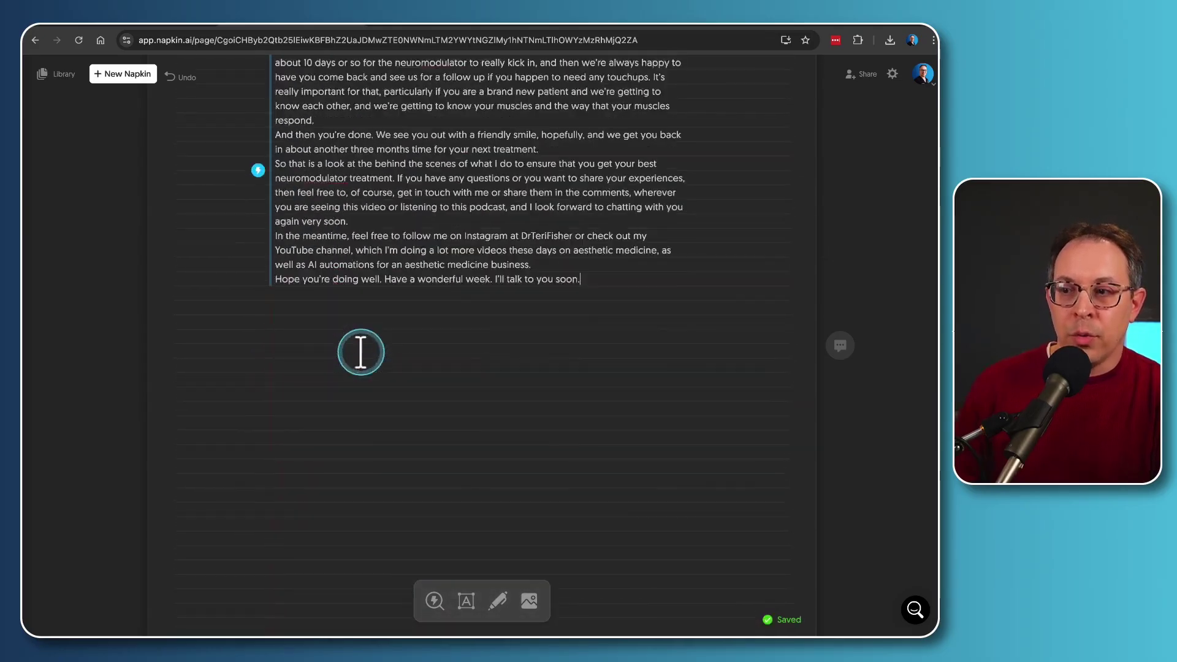
pyautogui.scroll(20, 360, 352)
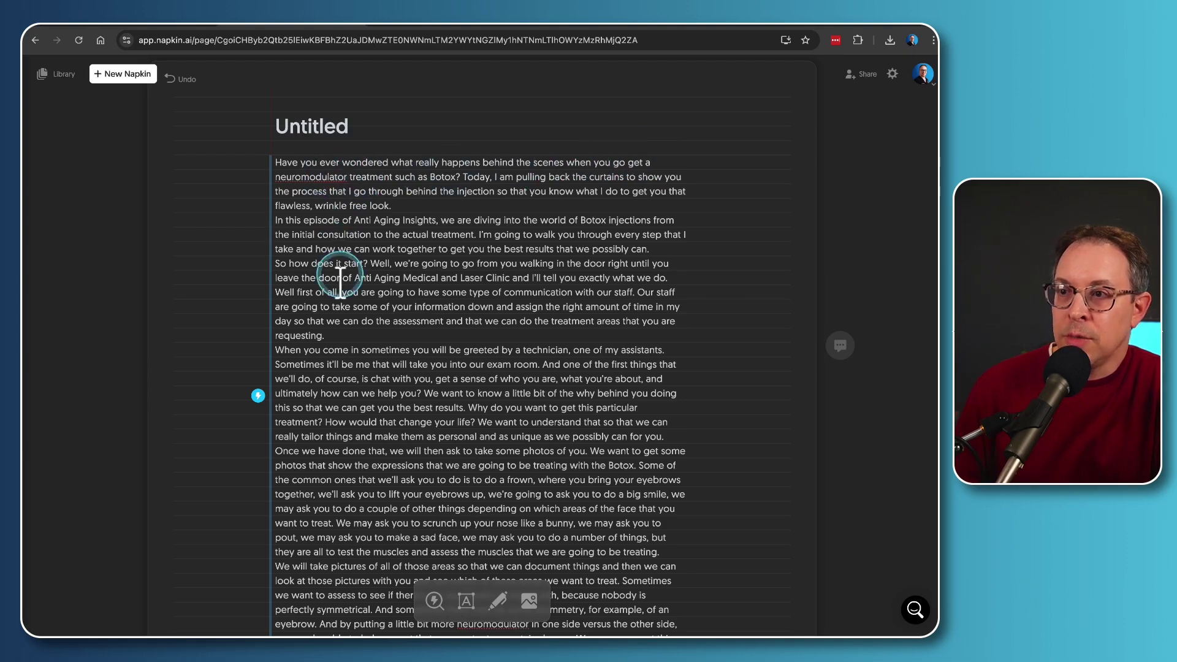
pyautogui.scroll(-3, 342, 301)
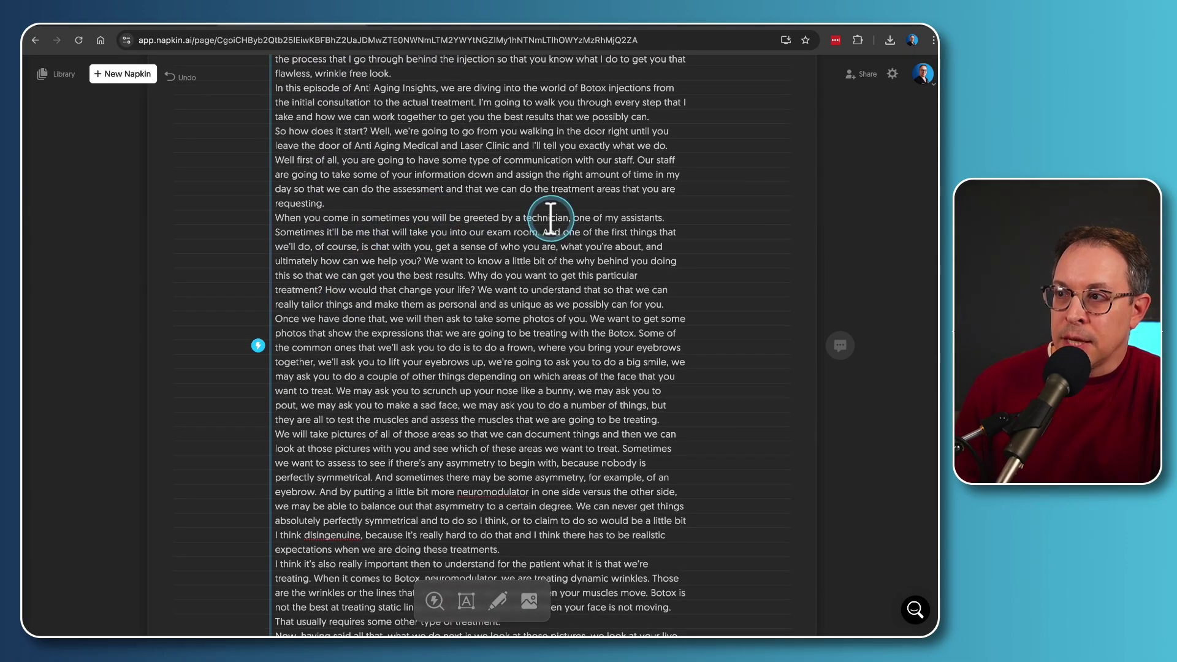
pyautogui.scroll(-5, 364, 392)
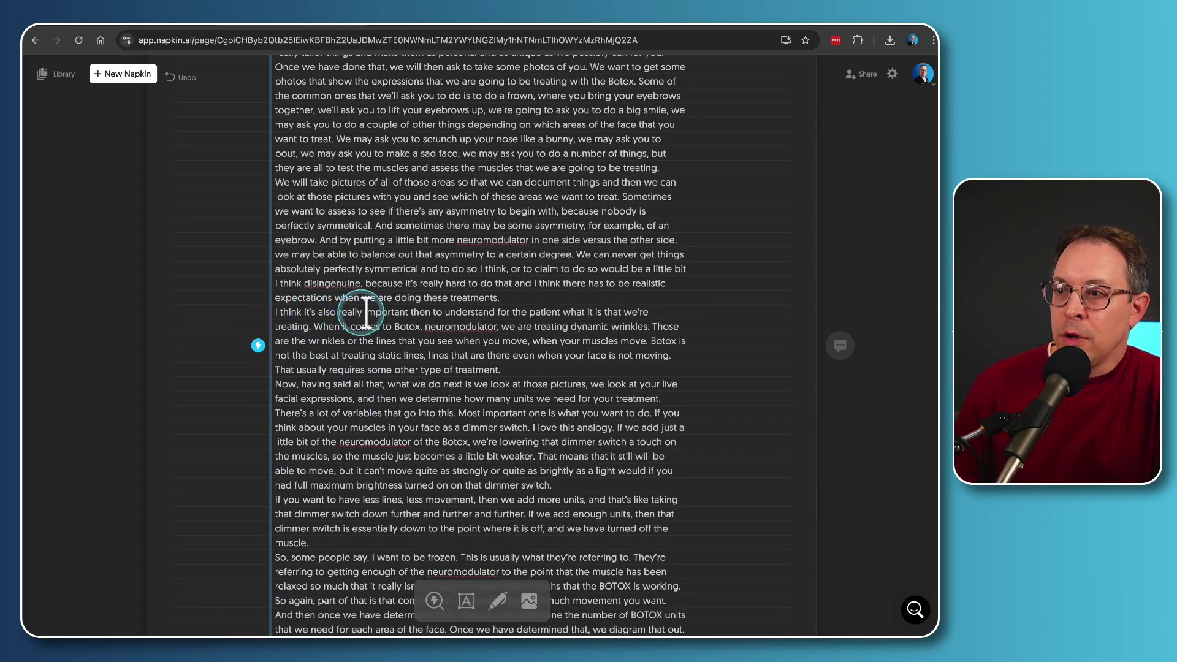
pyautogui.scroll(-3, 392, 368)
pyautogui.scroll(-1, 409, 381)
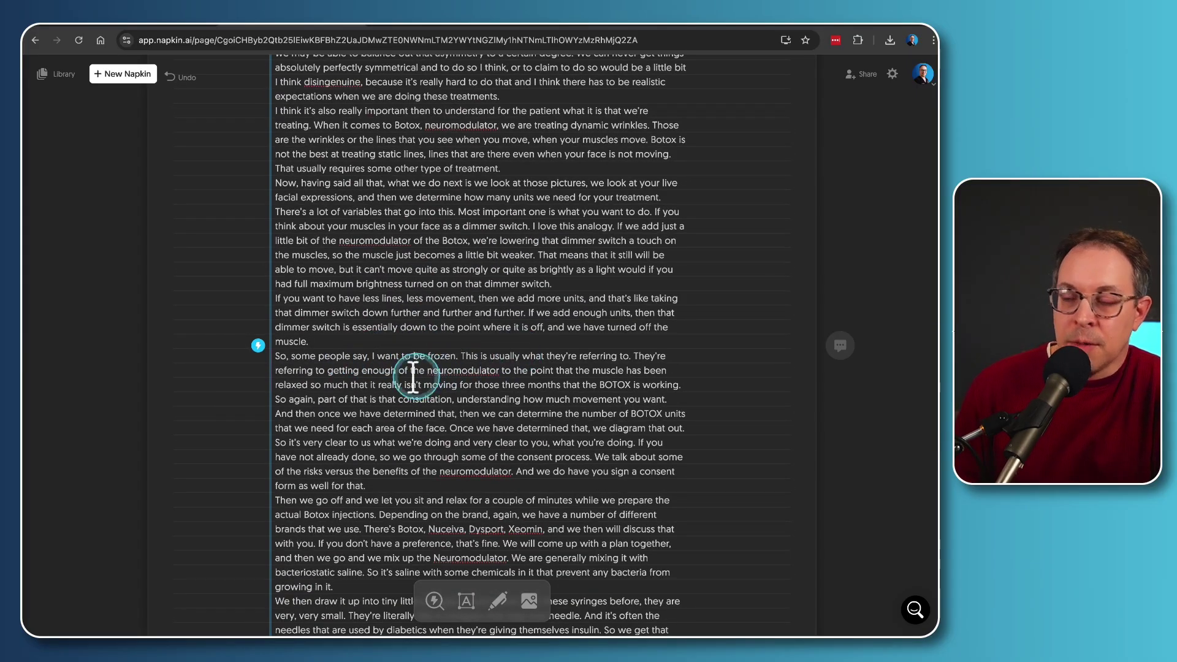
pyautogui.scroll(-4, 393, 392)
pyautogui.scroll(20, 392, 408)
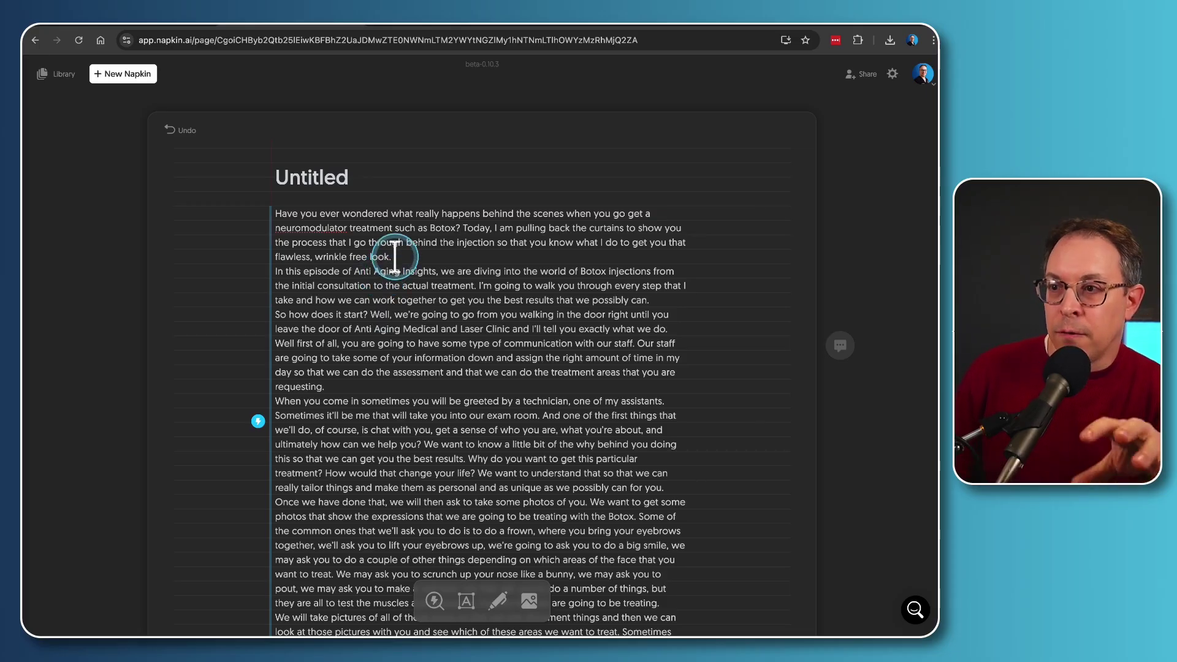
# - Briefly select the opening paragraph, then scroll through the pasted text to check it
pyautogui.moveTo(393, 256); pyautogui.dragTo(276, 219)
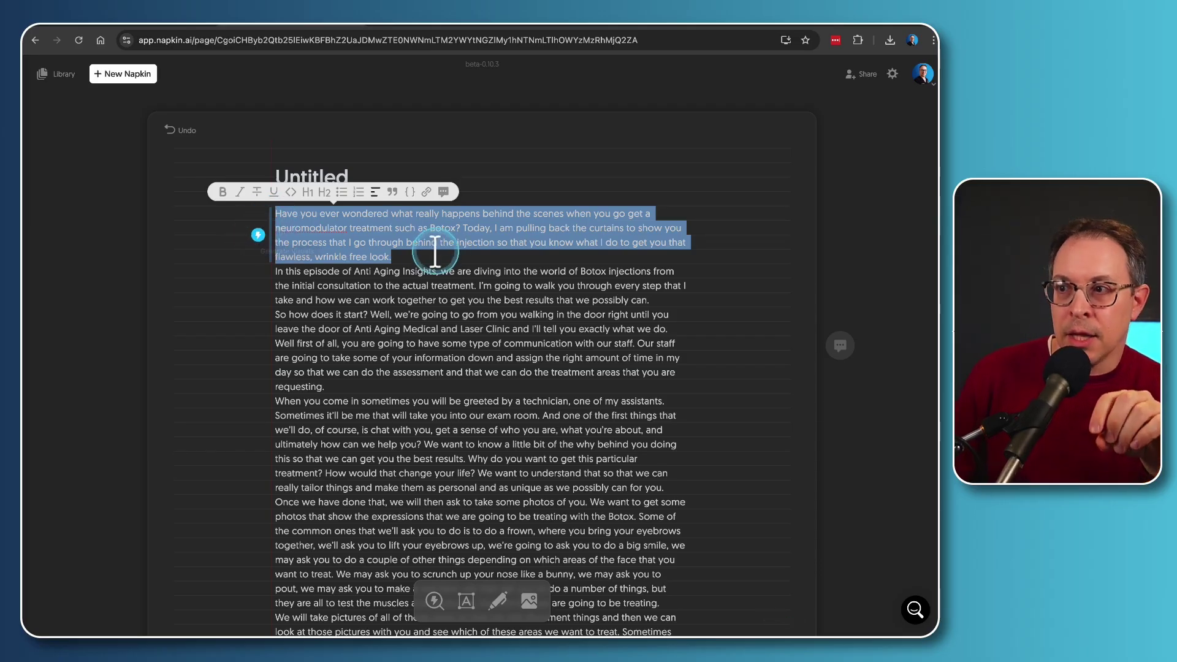
pyautogui.click(422, 257)
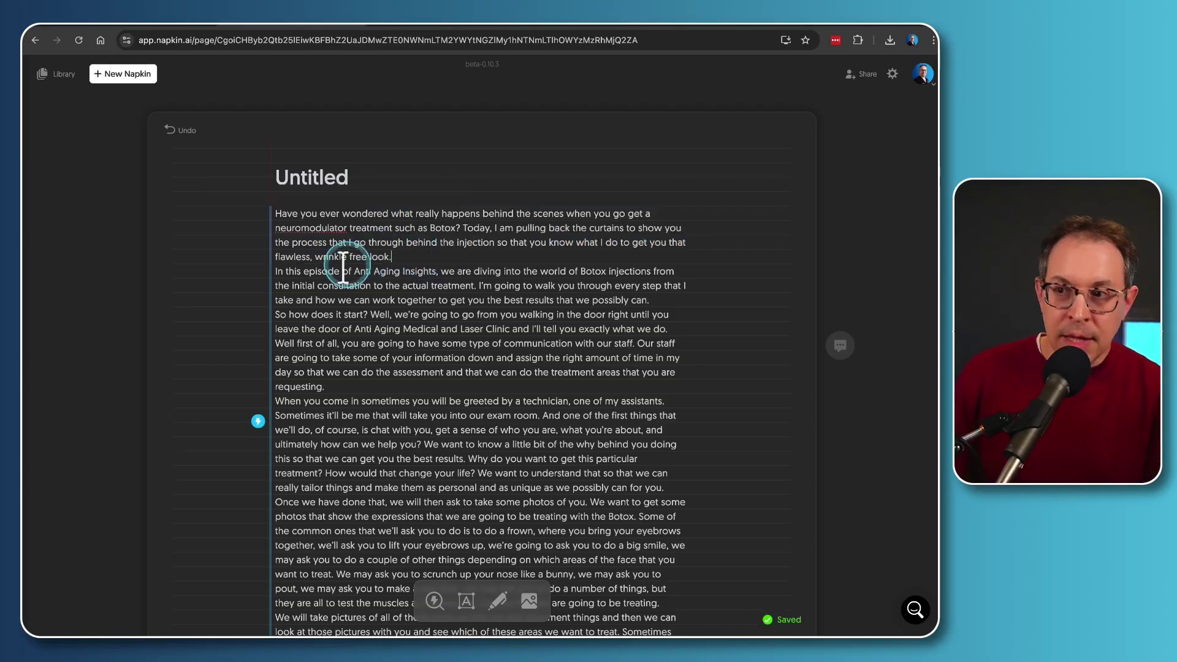
pyautogui.scroll(-2, 521, 336)
pyautogui.scroll(-4, 521, 337)
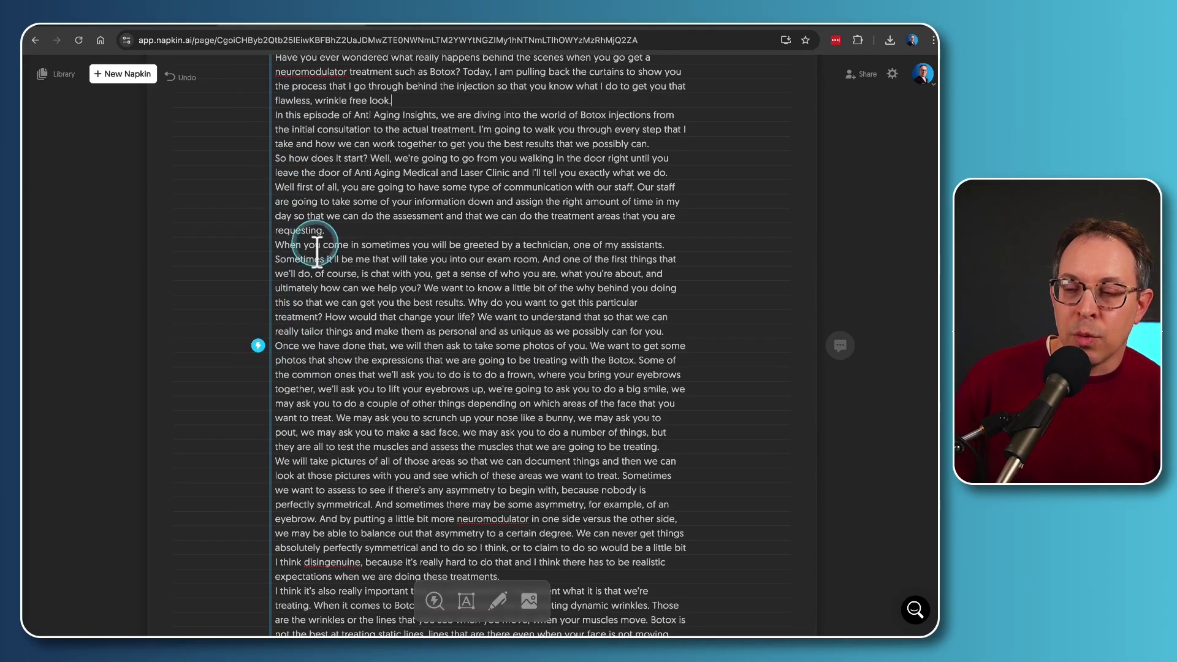
pyautogui.scroll(3, 294, 501)
pyautogui.scroll(-20, 294, 502)
pyautogui.scroll(-10, 294, 502)
pyautogui.scroll(10, 294, 518)
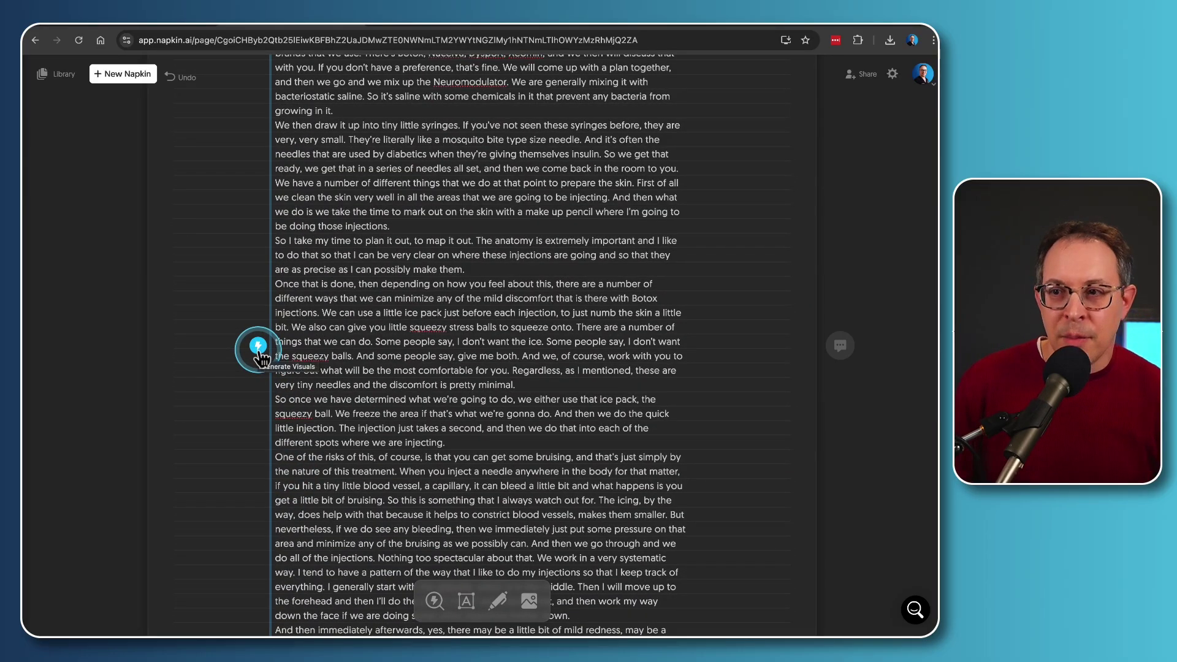
# - Generate a visual from the transcript, producing the Patient Consultation to Satisfied Patient funnel
pyautogui.click(258, 348)
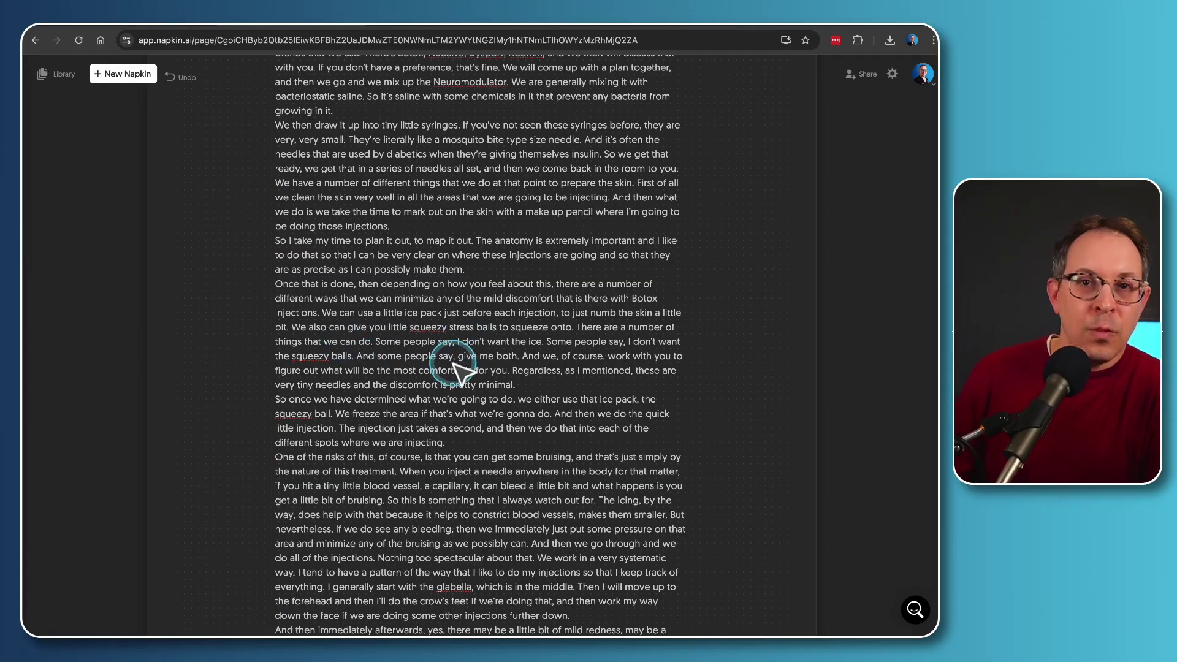
pyautogui.scroll(-7, 454, 367)
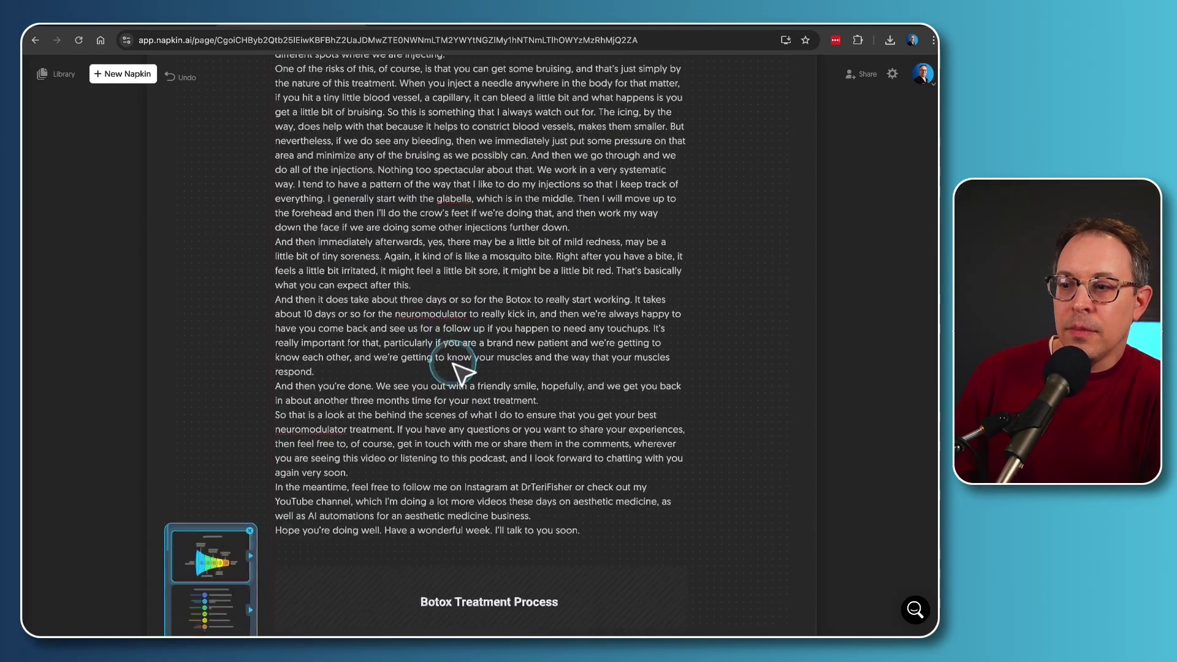
pyautogui.scroll(-7, 460, 371)
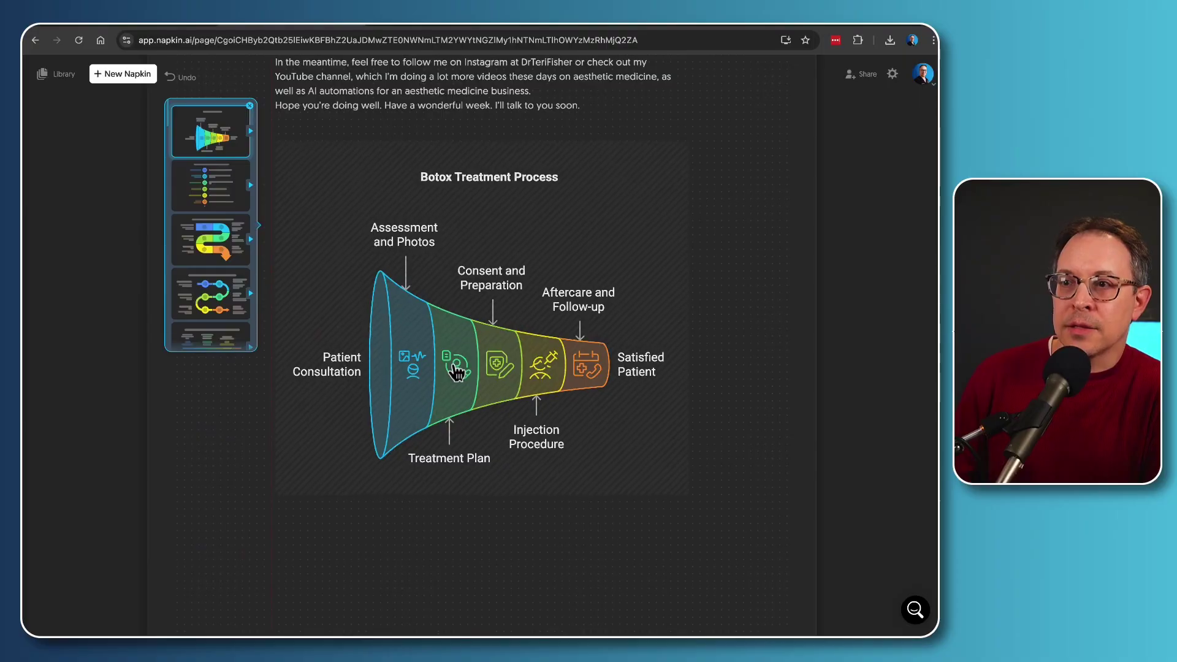
pyautogui.click(382, 388)
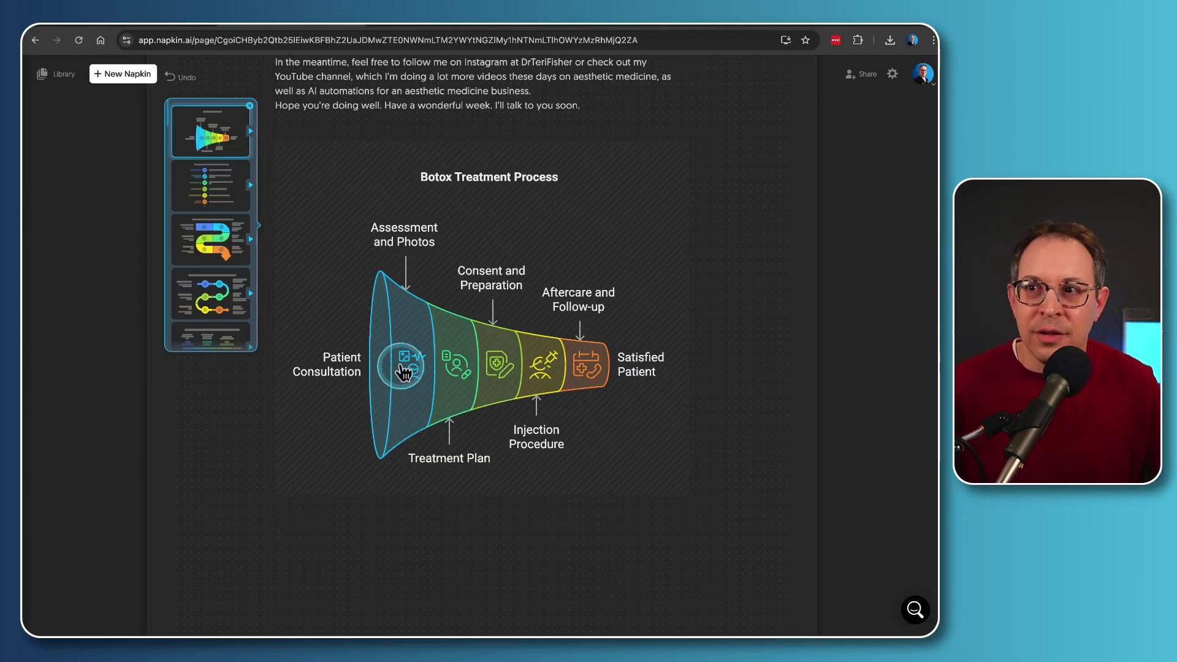
# - Try the vertical timeline, funnel, snake and circle-icon winding layouts on the visual
pyautogui.click(232, 176)
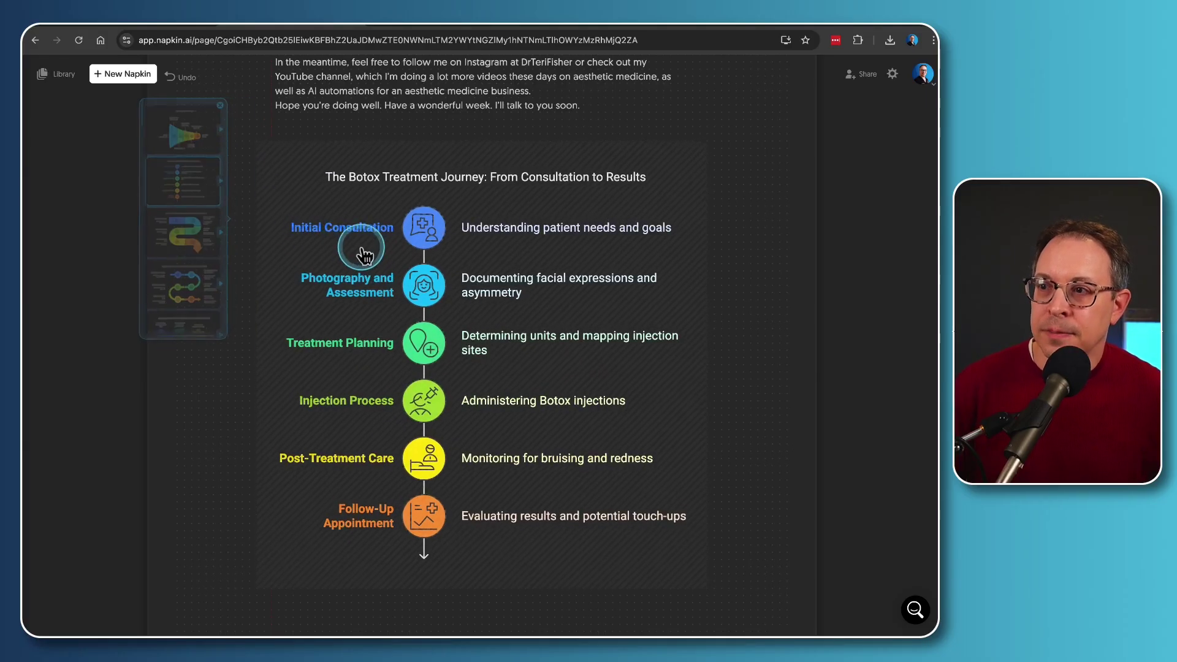
pyautogui.click(211, 144)
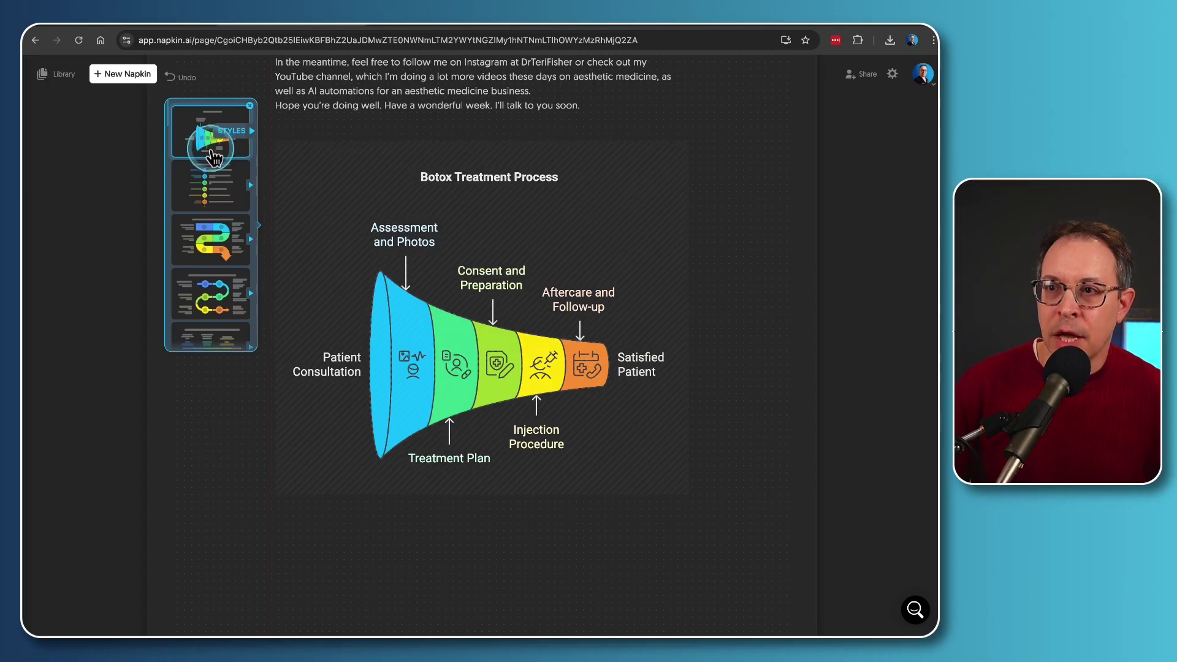
pyautogui.click(212, 177)
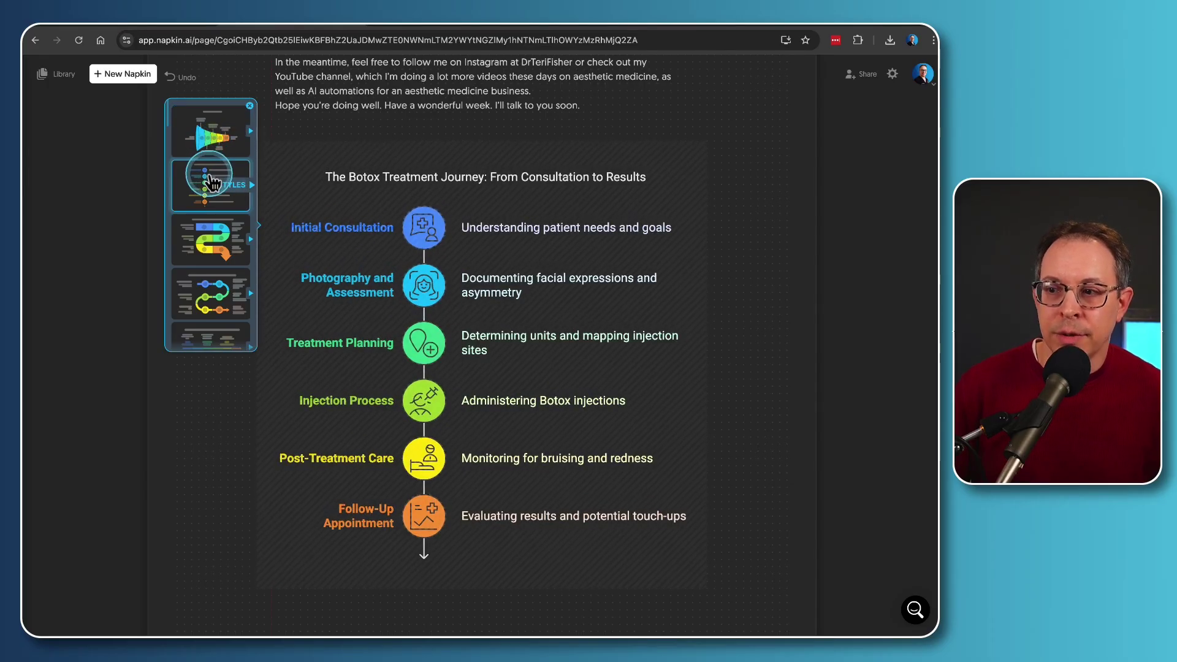
pyautogui.click(212, 241)
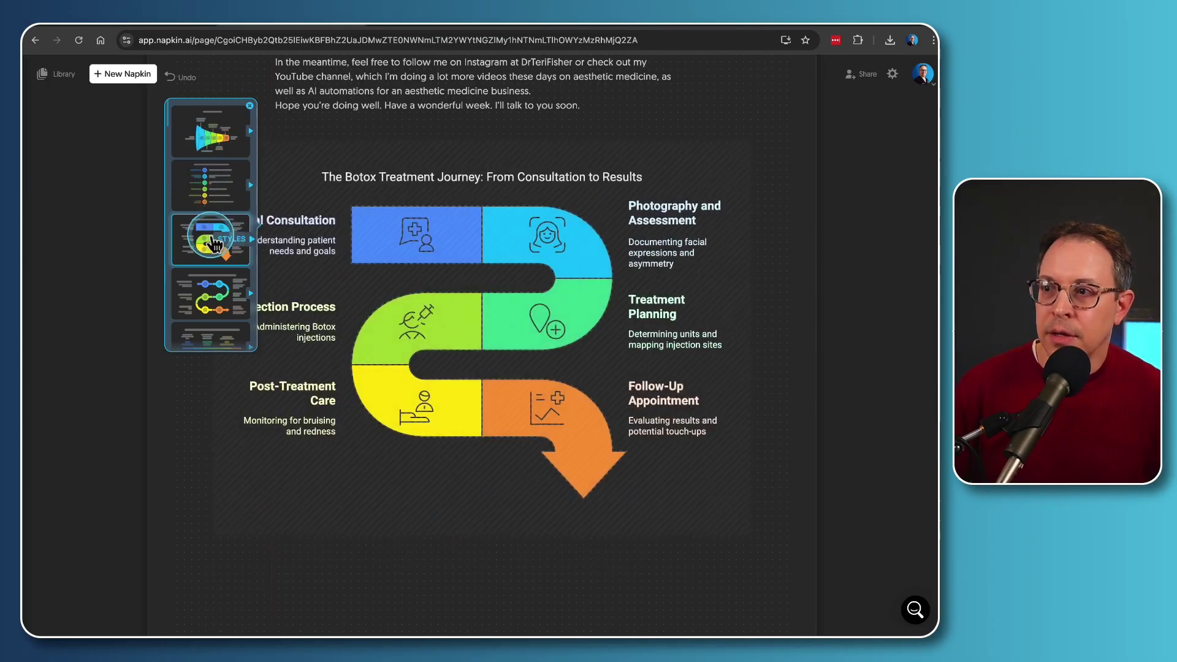
pyautogui.click(211, 298)
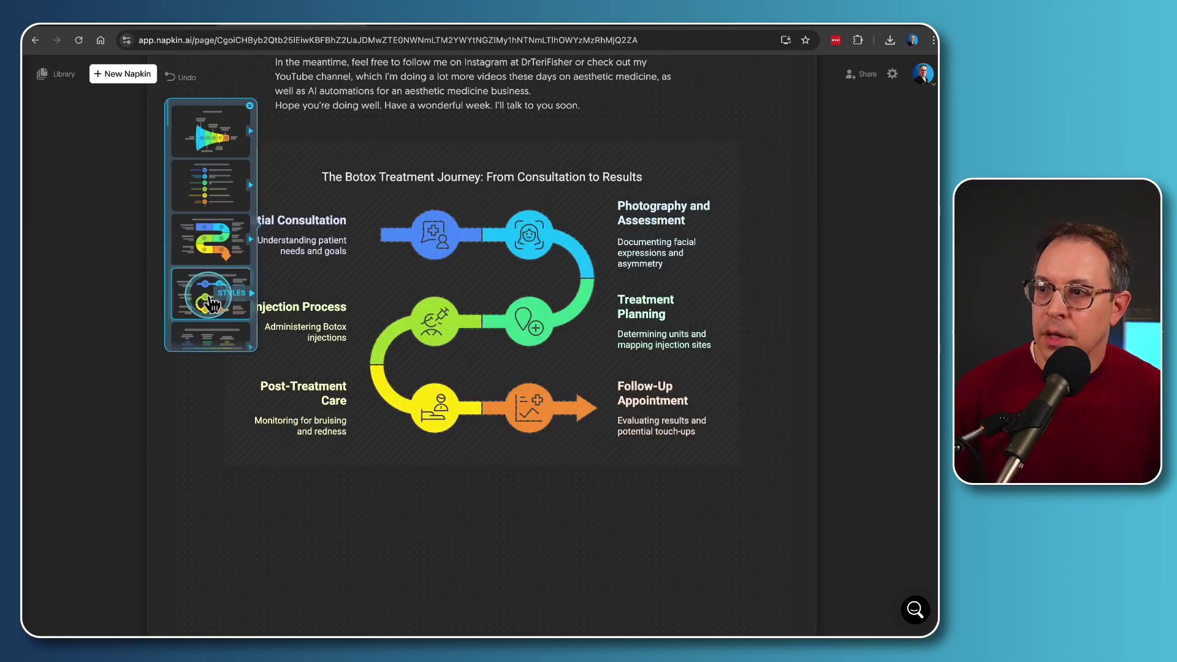
pyautogui.scroll(-1, 212, 301)
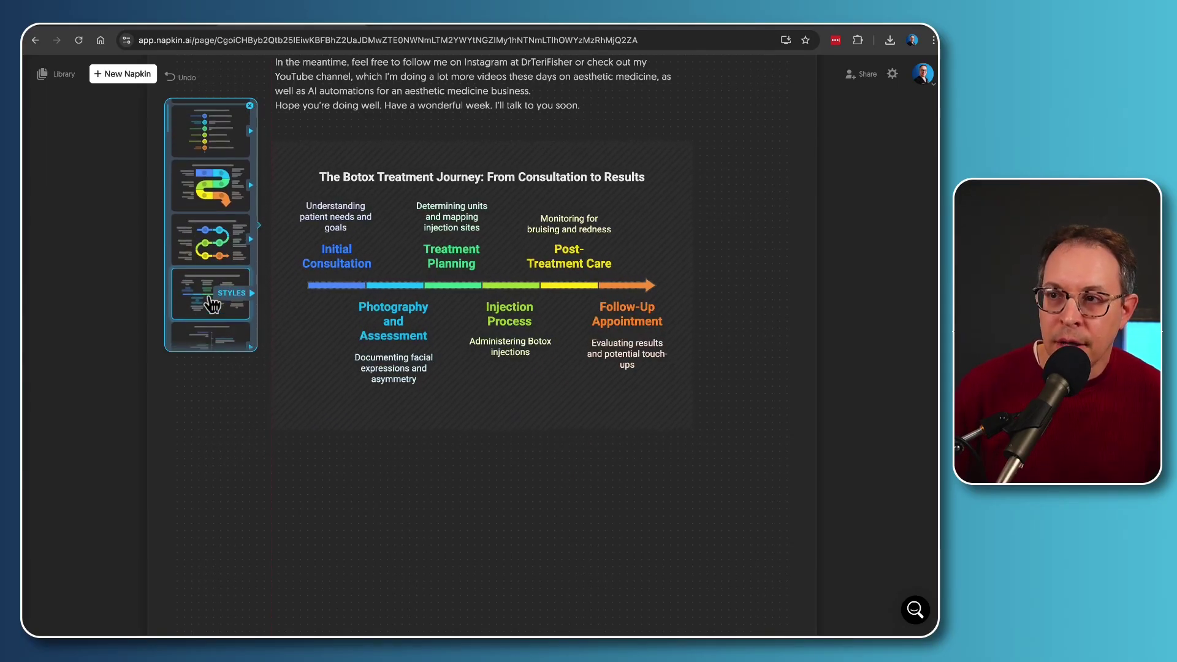
pyautogui.click(281, 260)
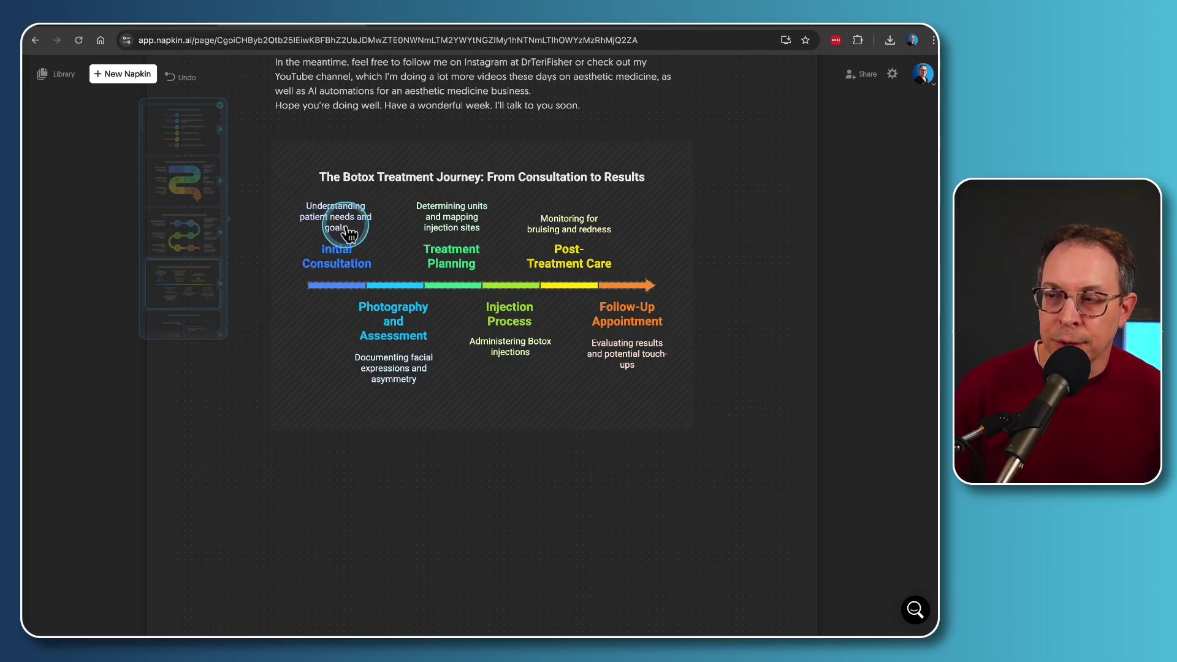
# - Reopen the layout choices and scroll to the swirl layout with steps 01–06
pyautogui.click(316, 230)
pyautogui.click(213, 289)
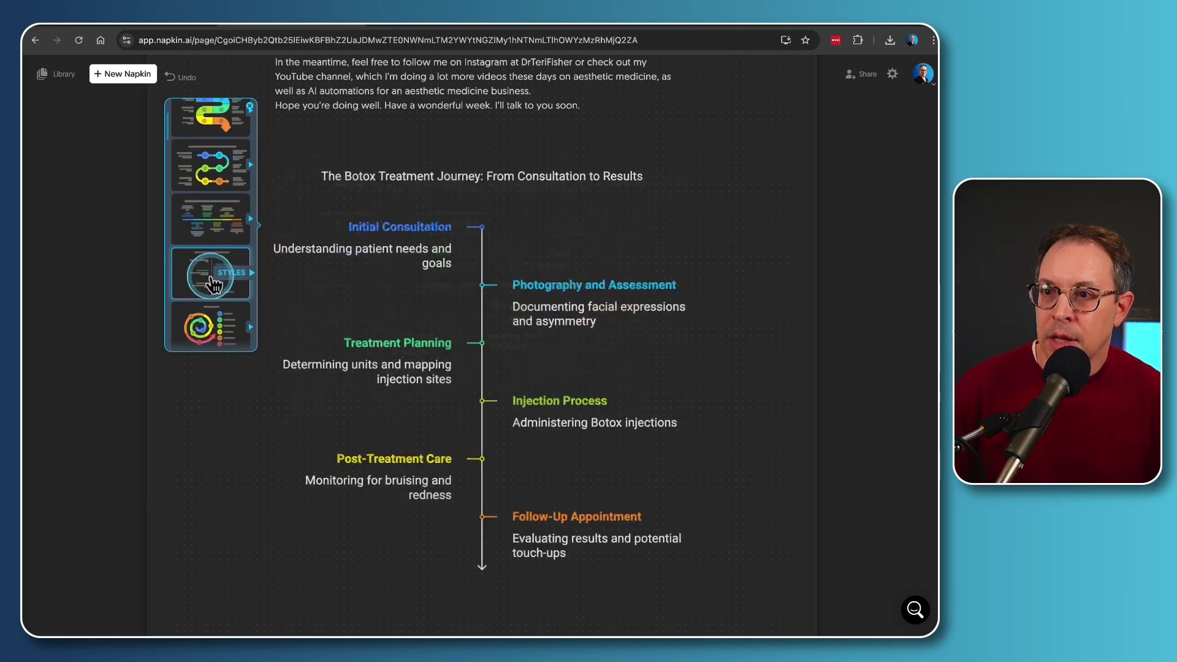
pyautogui.scroll(-2, 213, 283)
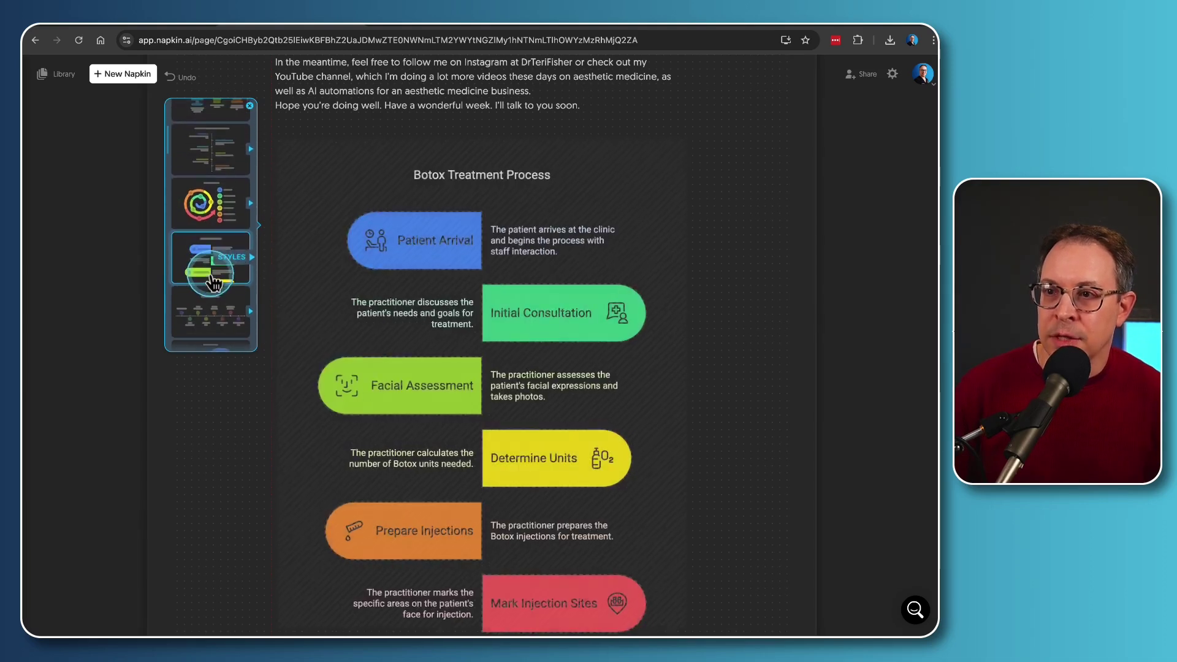
pyautogui.scroll(-1, 215, 277)
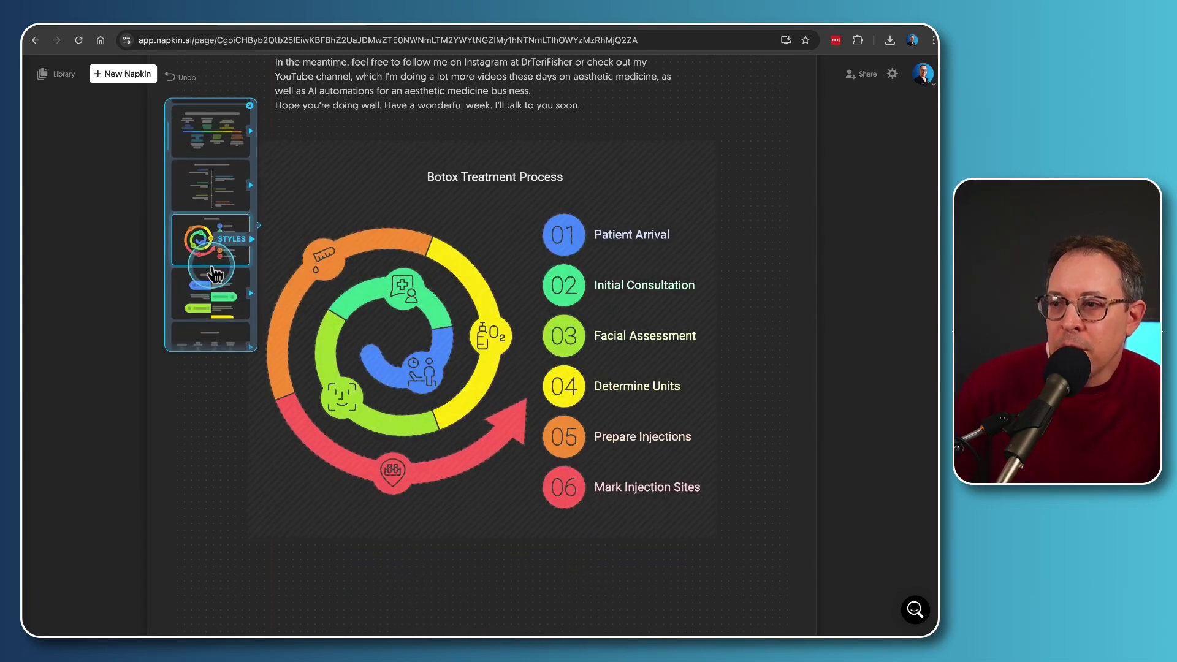
pyautogui.scroll(-3, 215, 274)
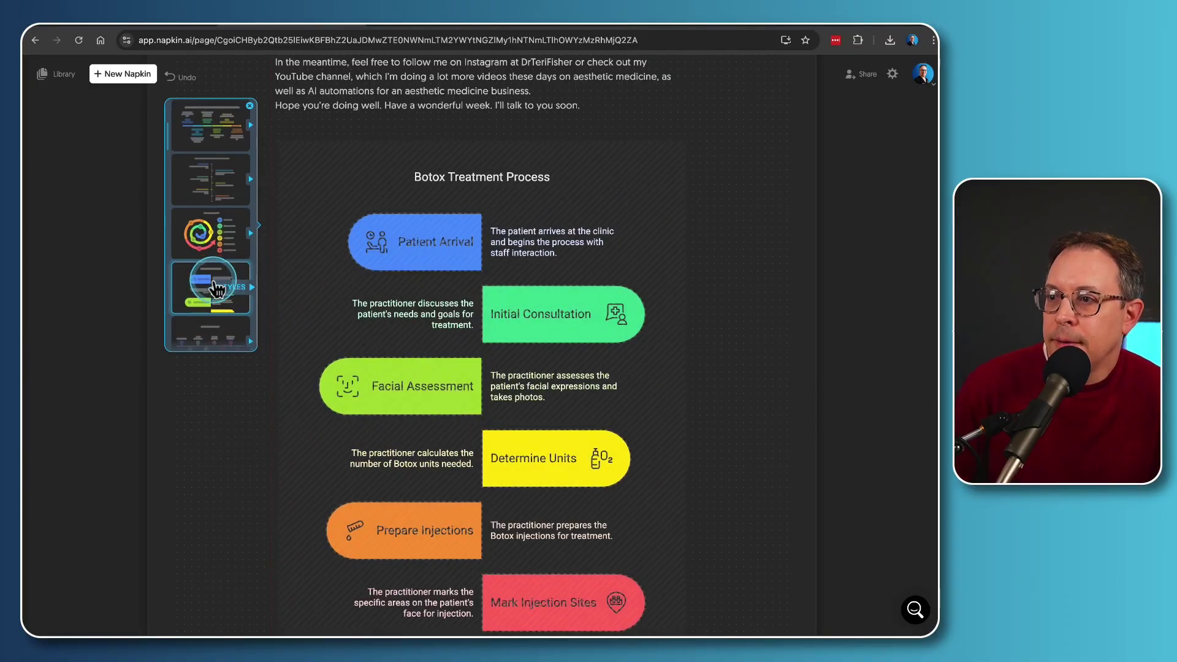
pyautogui.scroll(-4, 215, 280)
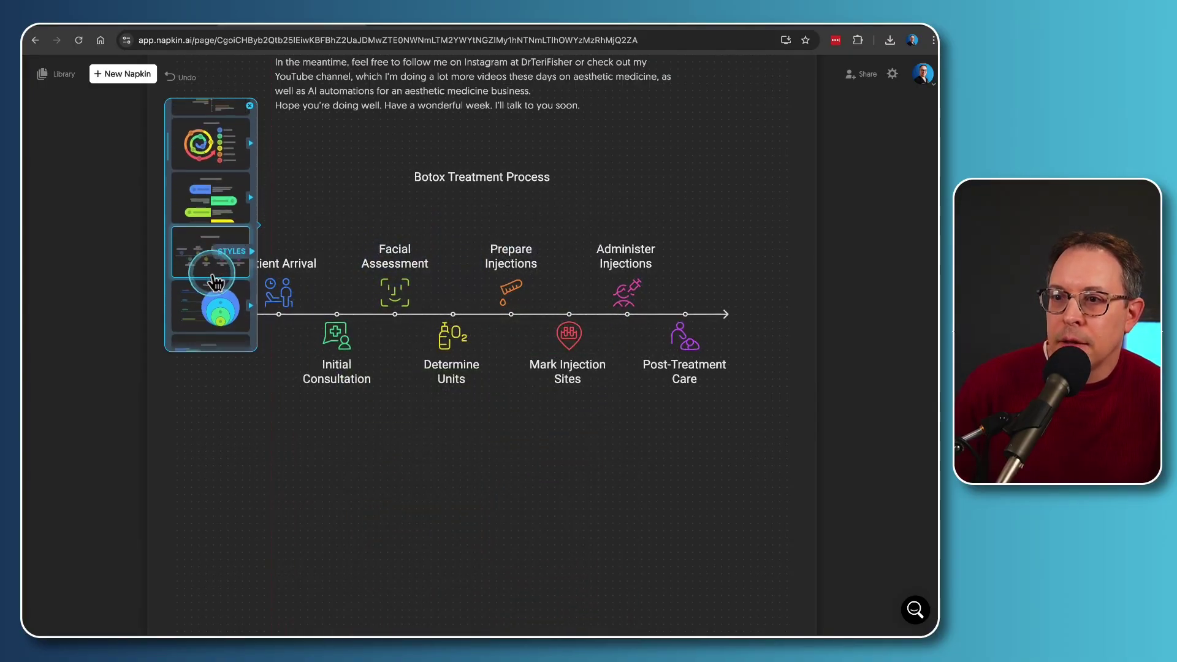
pyautogui.scroll(-1, 215, 300)
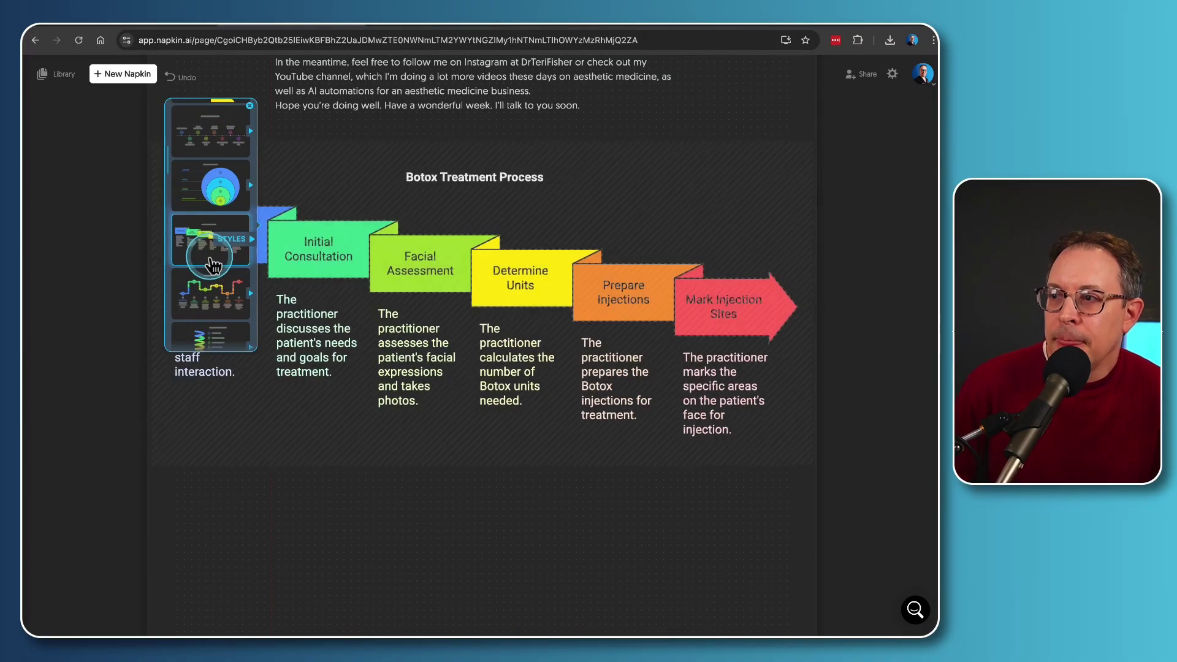
pyautogui.scroll(5, 213, 264)
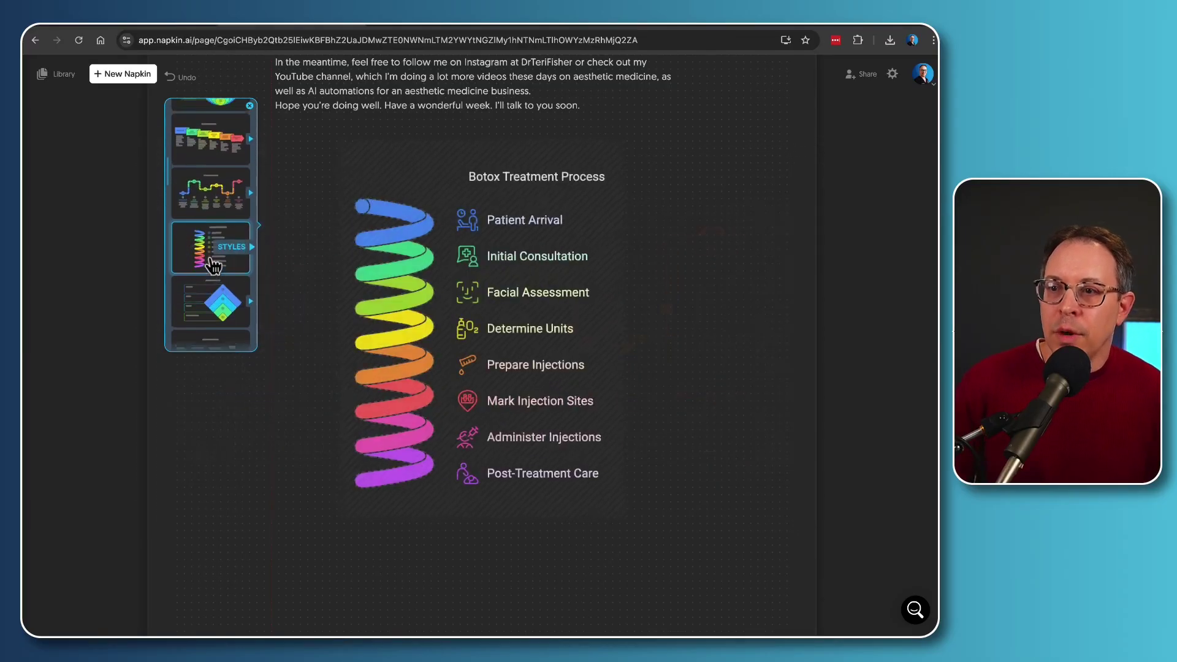
pyautogui.scroll(3, 212, 265)
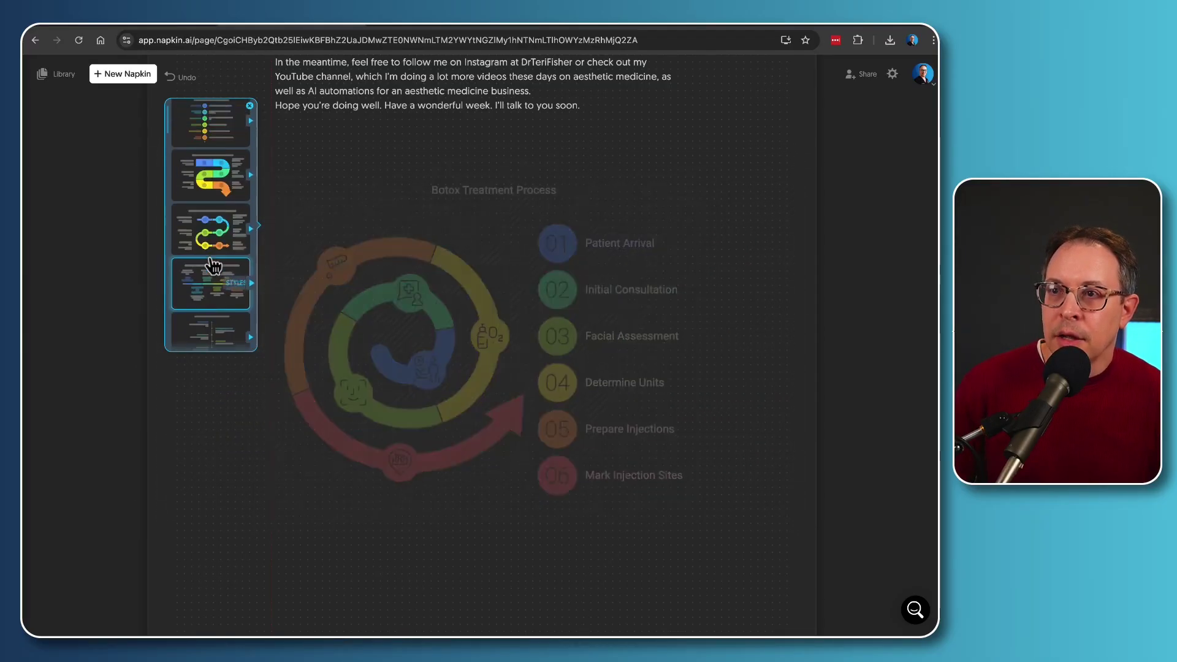
# - Try the outlined translucent, dotted hand-drawn and white-outline styles on the swirl
pyautogui.scroll(1, 213, 265)
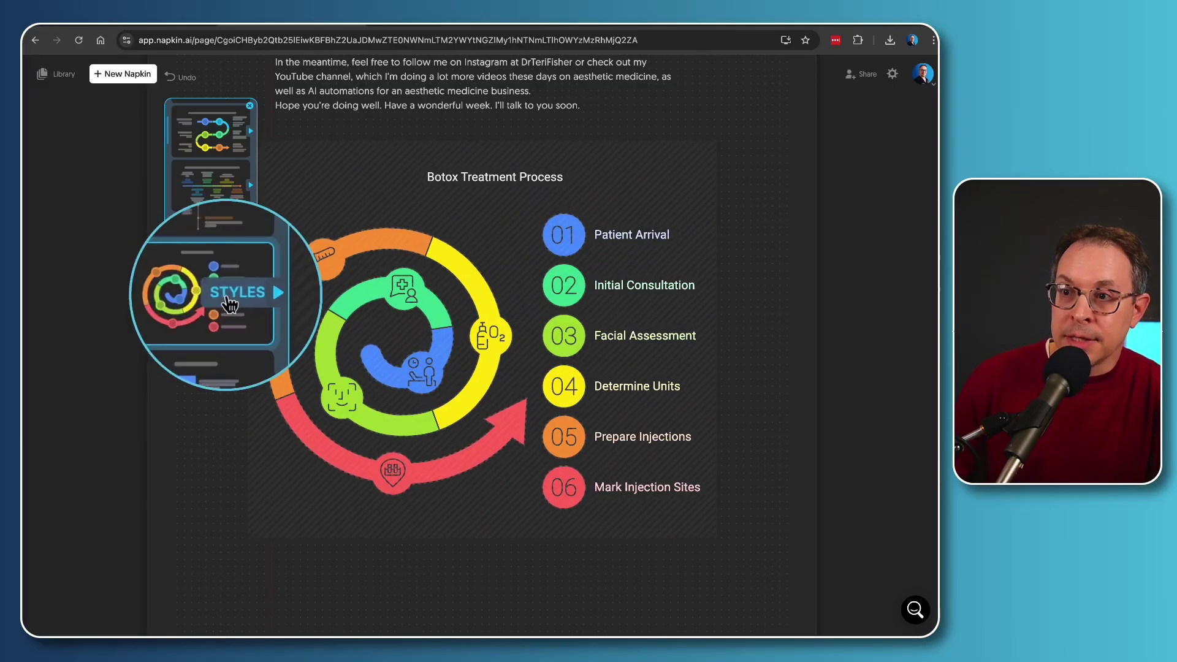
pyautogui.click(229, 298)
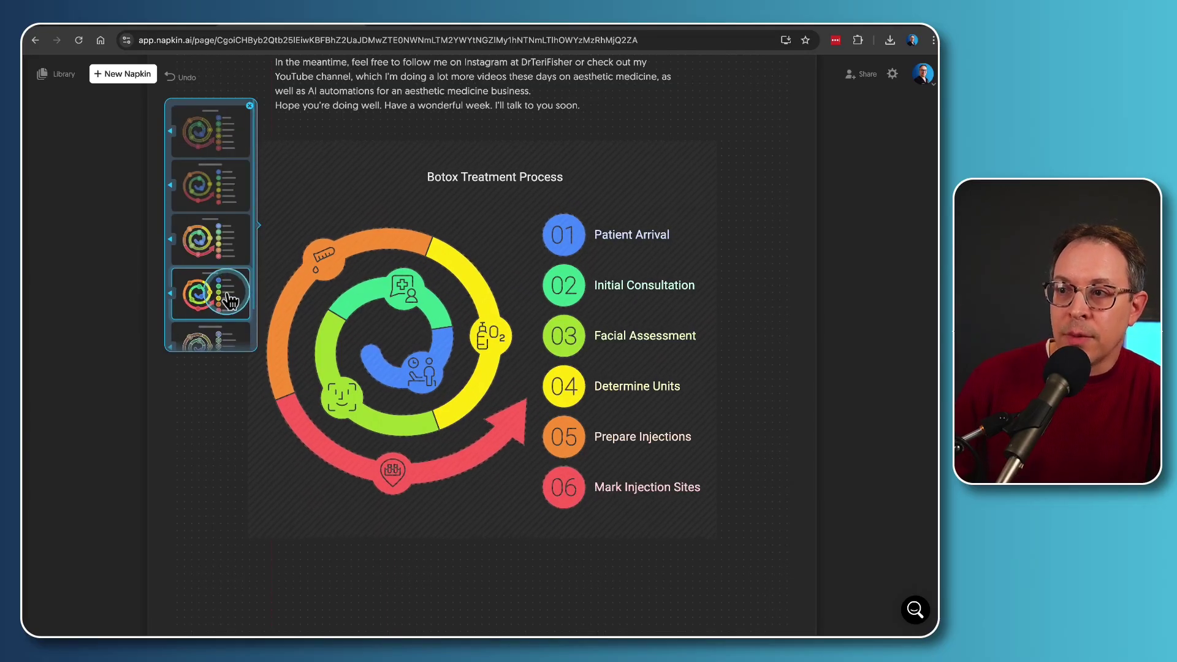
pyautogui.click(211, 177)
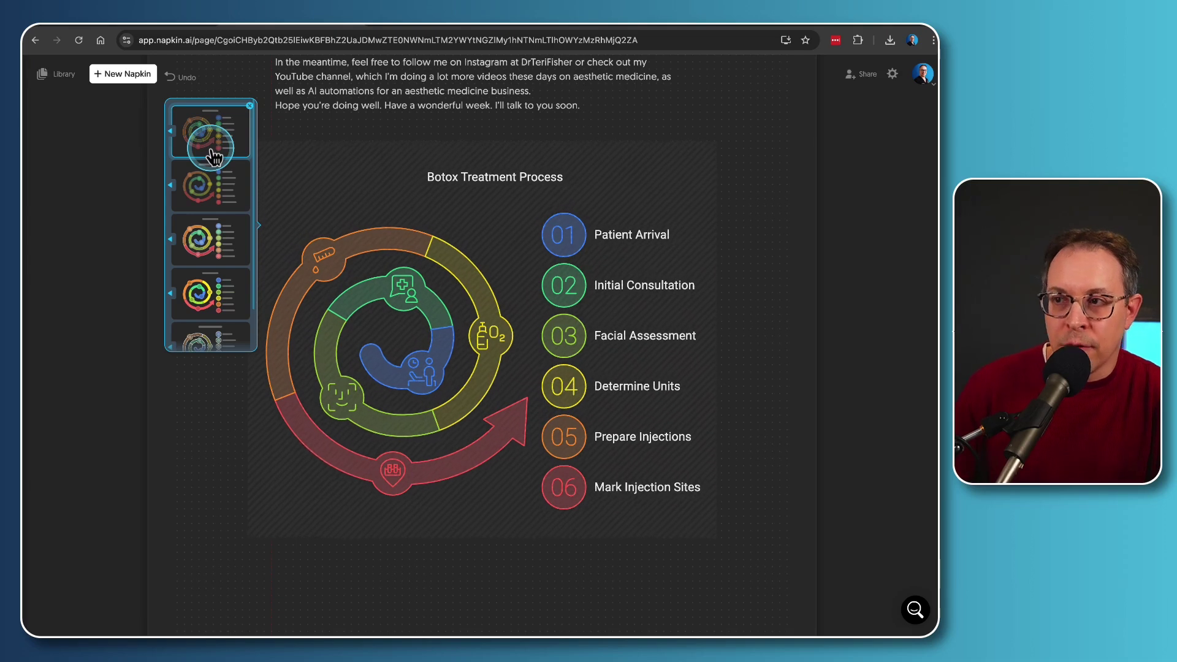
pyautogui.click(217, 190)
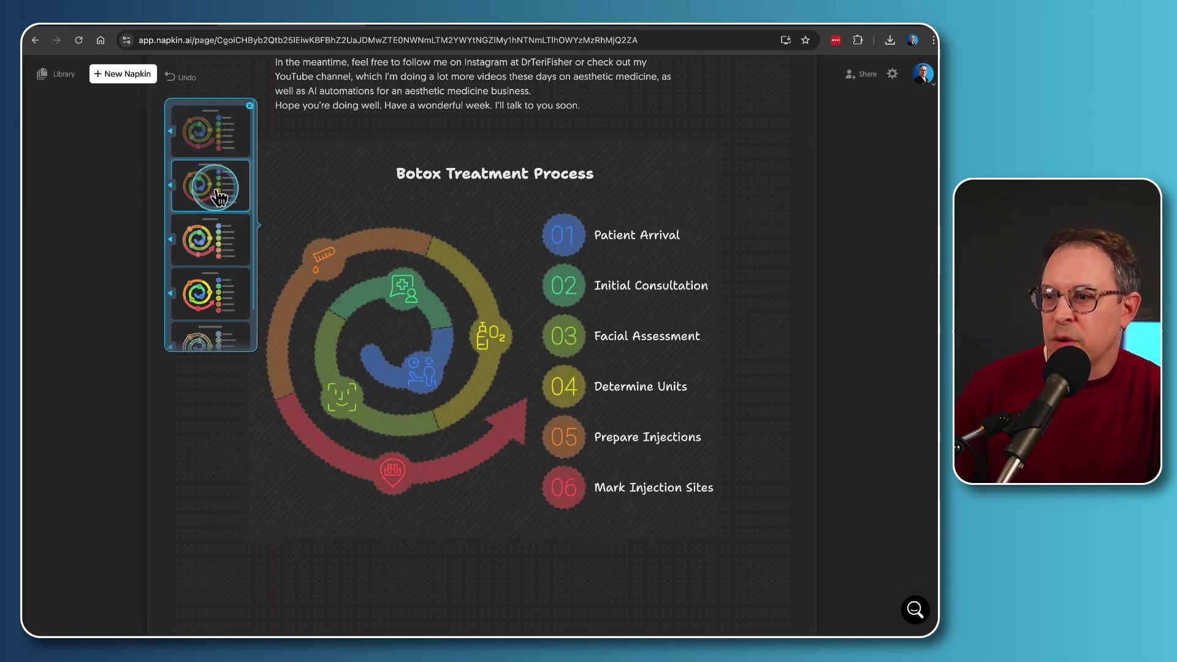
pyautogui.click(216, 240)
pyautogui.click(219, 298)
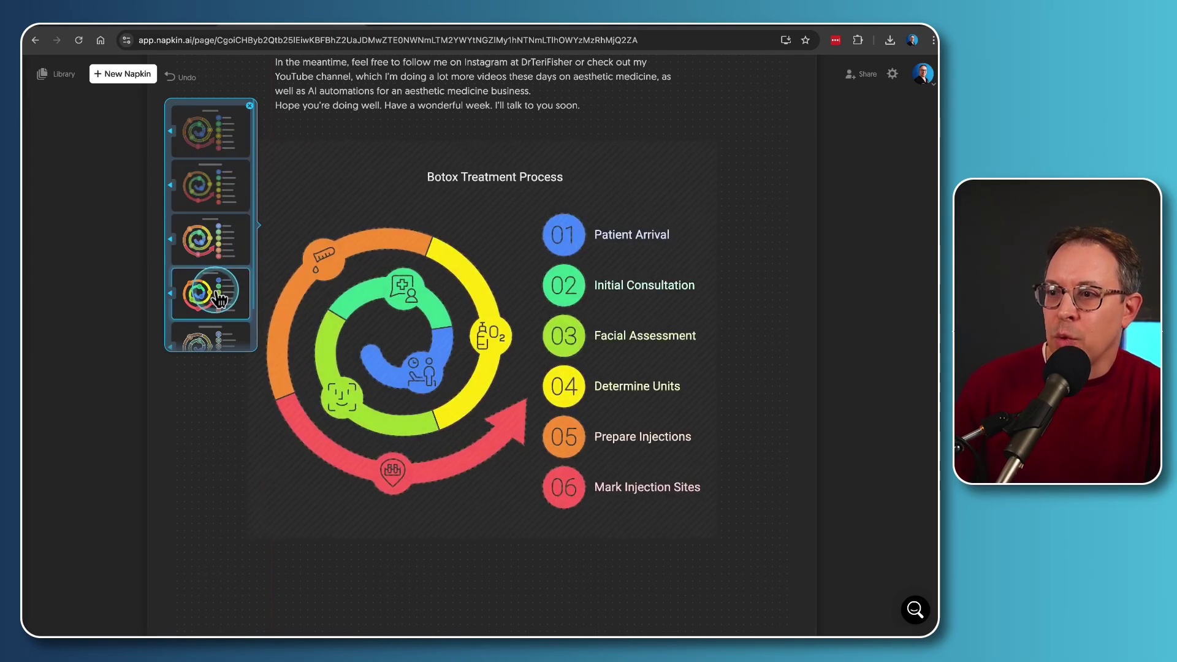
pyautogui.click(208, 333)
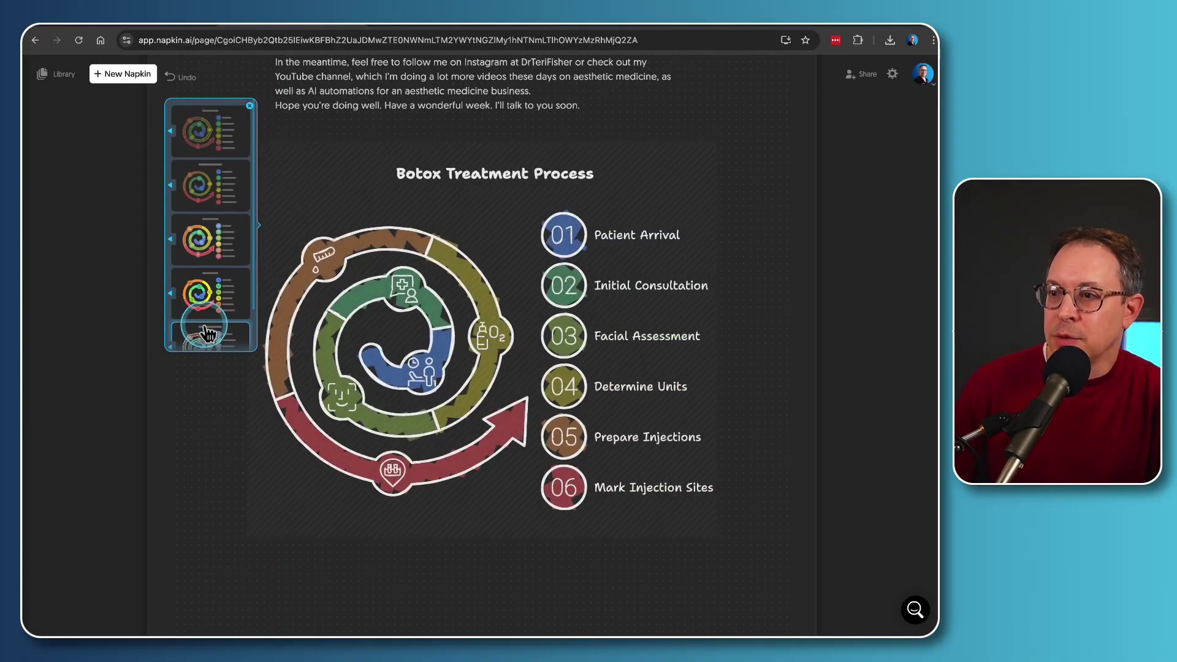
# - Reveal hidden styles, try purple, then settle on the solid rainbow style
pyautogui.scroll(-2, 208, 333)
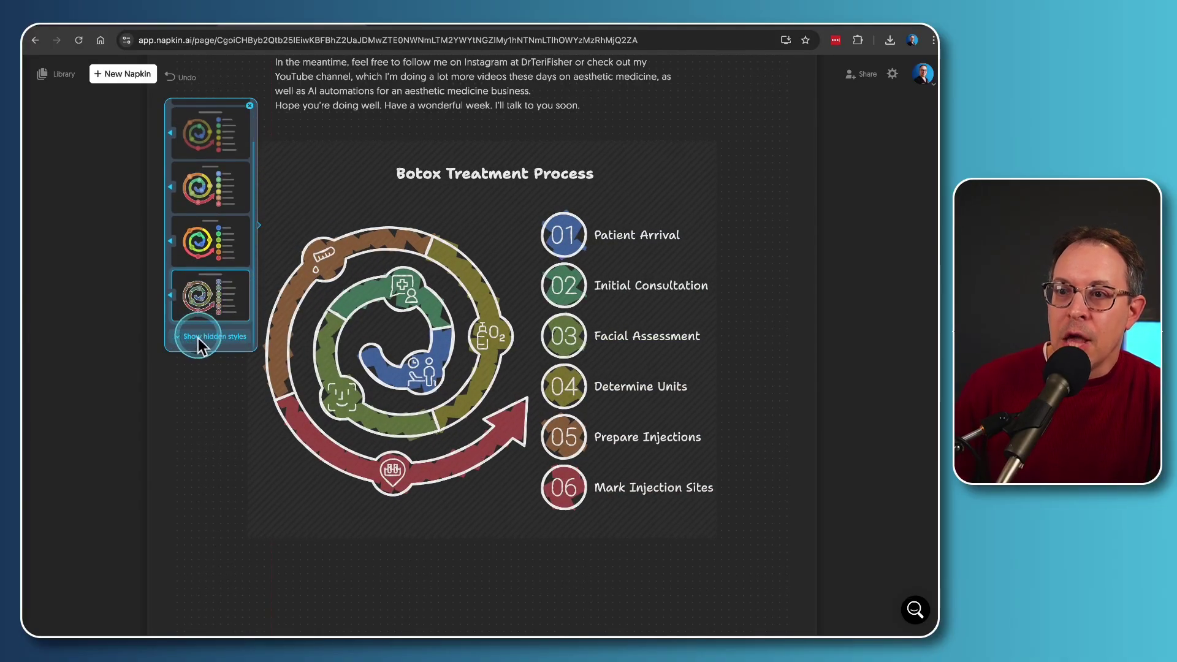
pyautogui.click(204, 339)
pyautogui.click(205, 325)
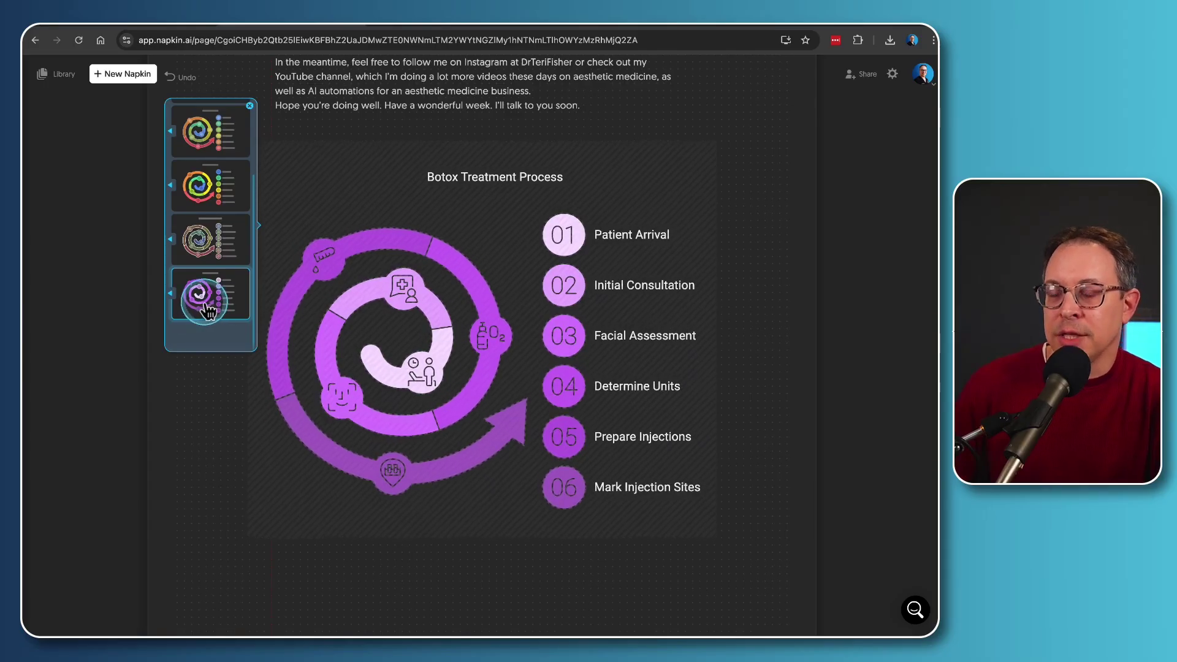
pyautogui.click(205, 298)
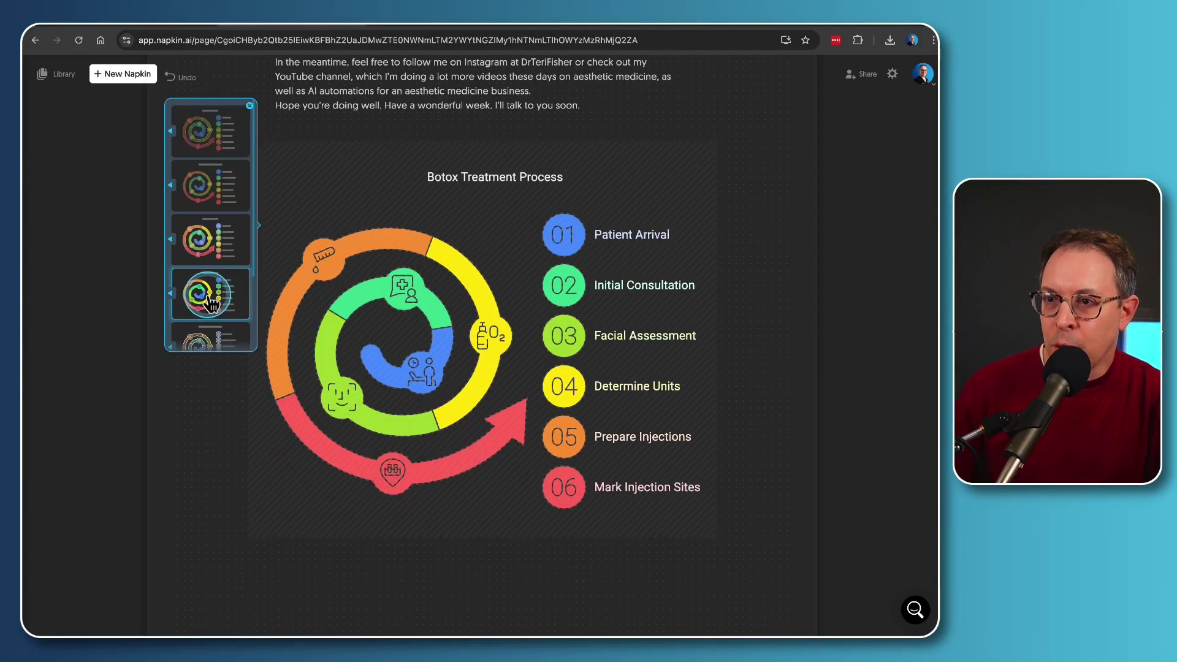
pyautogui.click(208, 298)
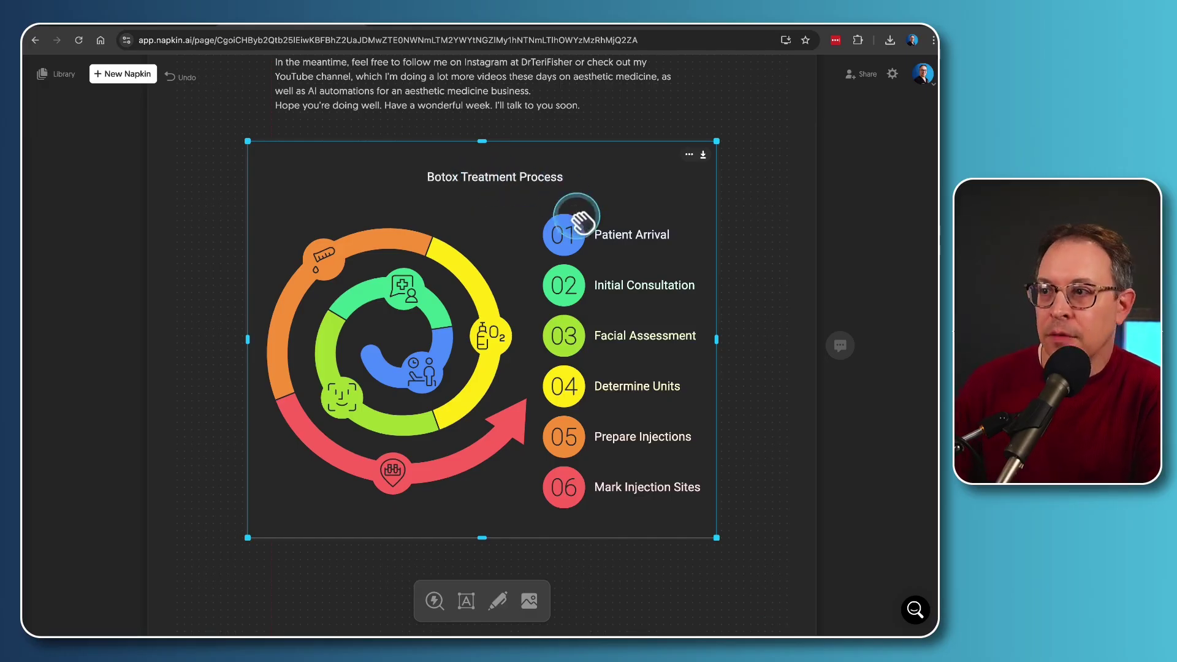
# - Bold the Patient Arrival label, then show alternative icons for the O2 bottle
pyautogui.click(613, 237)
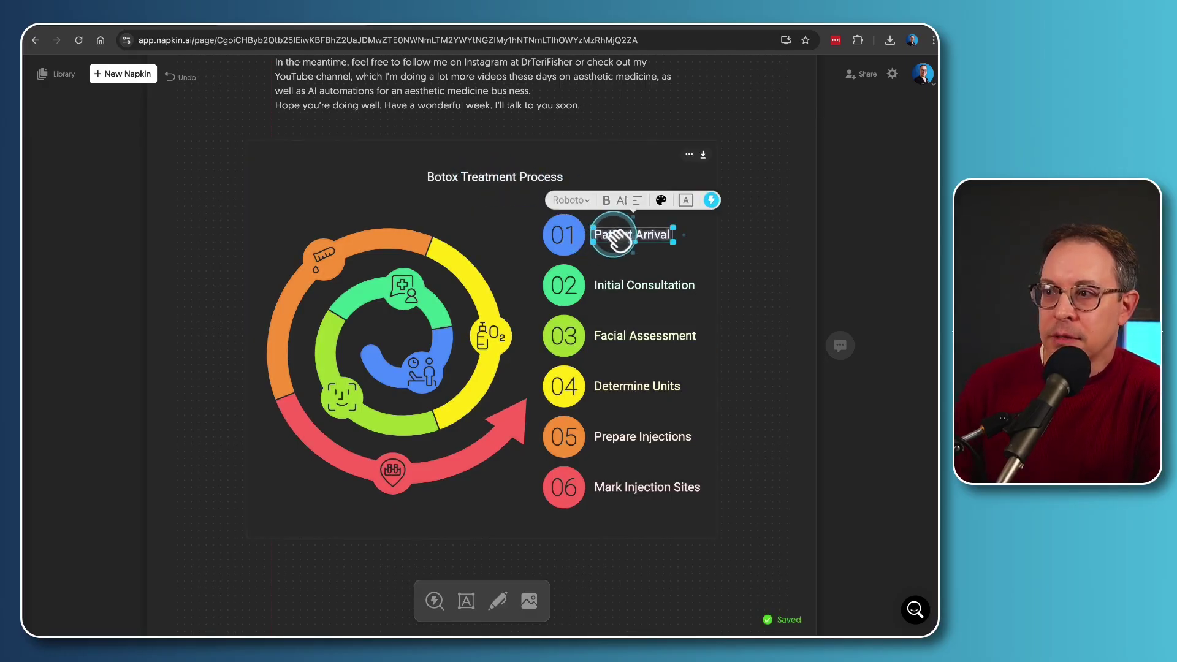
pyautogui.click(586, 200)
pyautogui.click(598, 203)
pyautogui.click(606, 201)
pyautogui.click(625, 200)
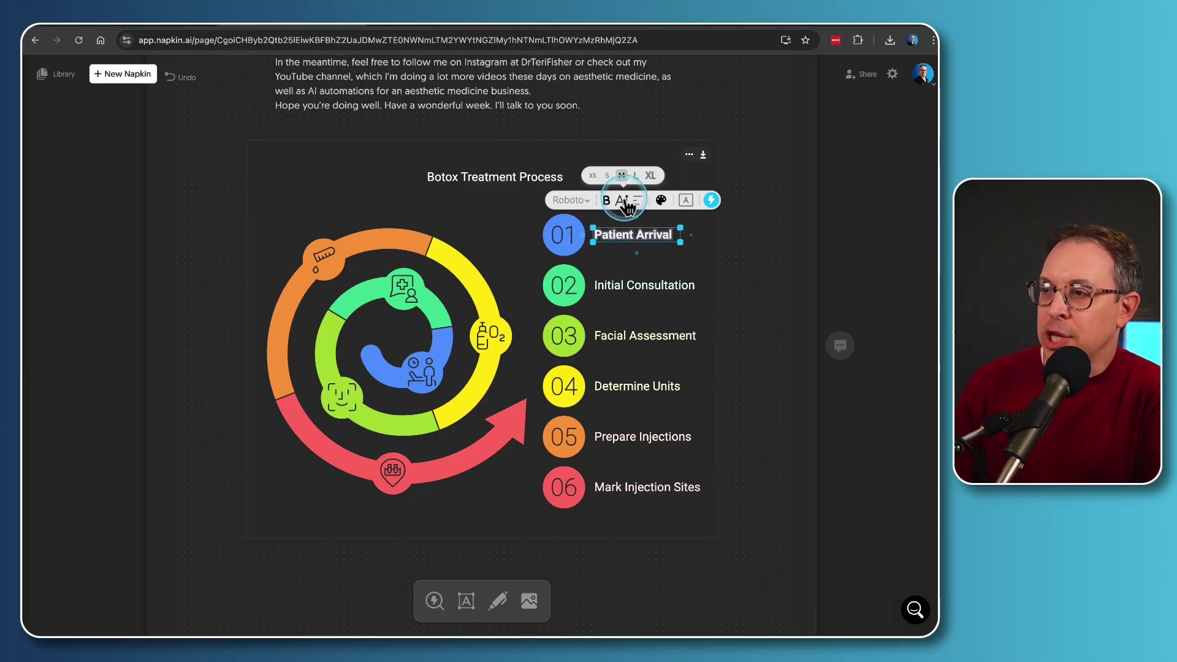
pyautogui.click(661, 200)
pyautogui.click(685, 200)
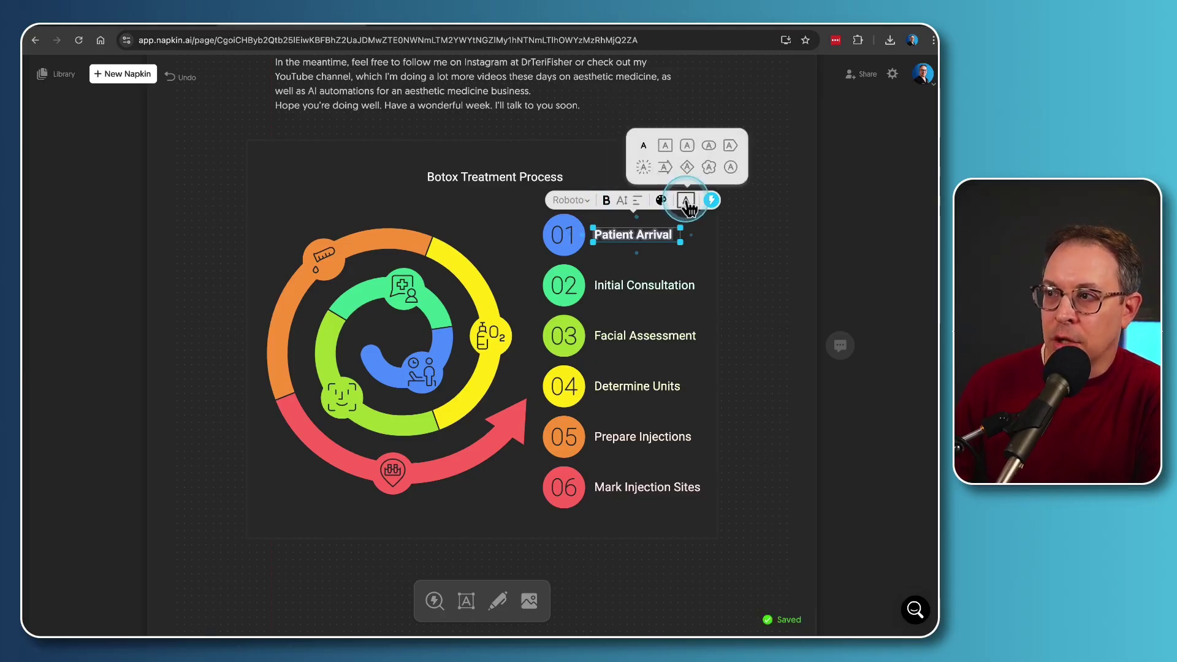
pyautogui.click(682, 202)
pyautogui.click(490, 336)
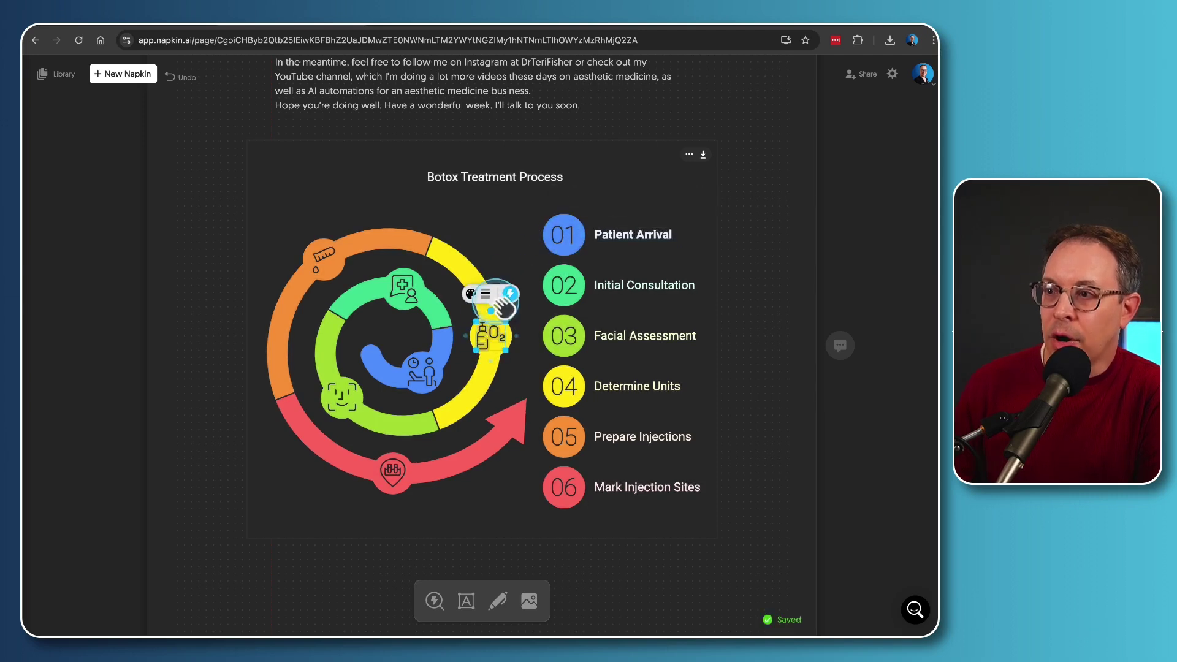
pyautogui.click(509, 295)
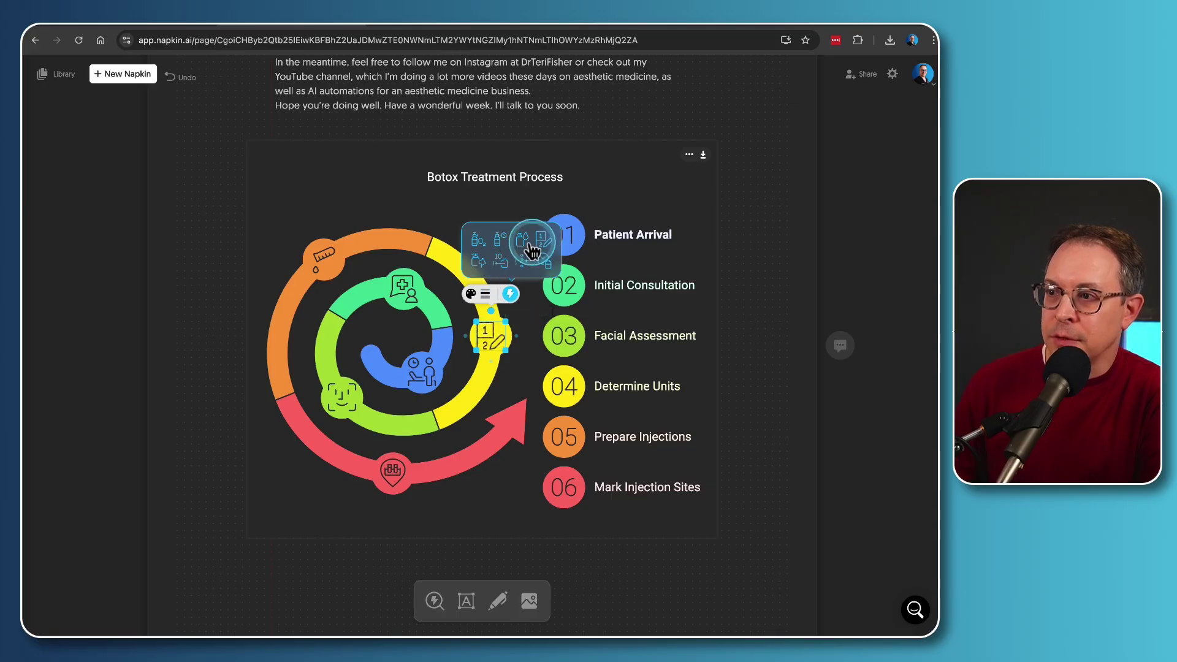
# - Dismiss the icon suggestions and fill the yellow outer arc with the Violet swatch
pyautogui.click(511, 294)
pyautogui.click(482, 377)
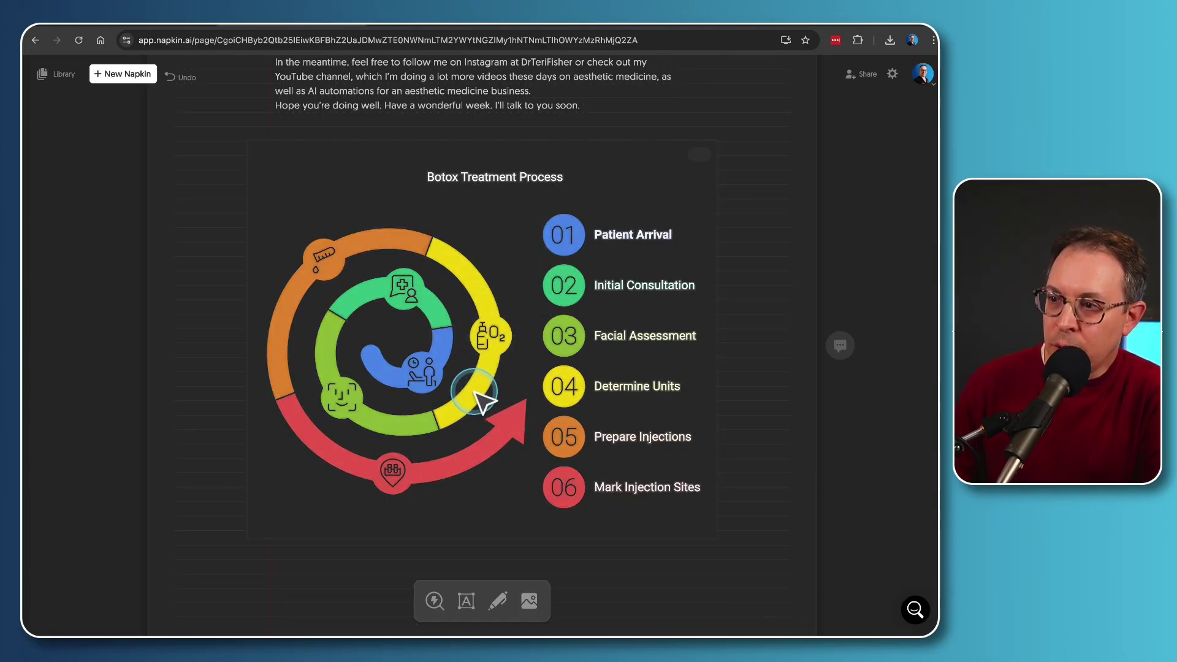
pyautogui.click(477, 397)
pyautogui.click(477, 398)
pyautogui.click(463, 218)
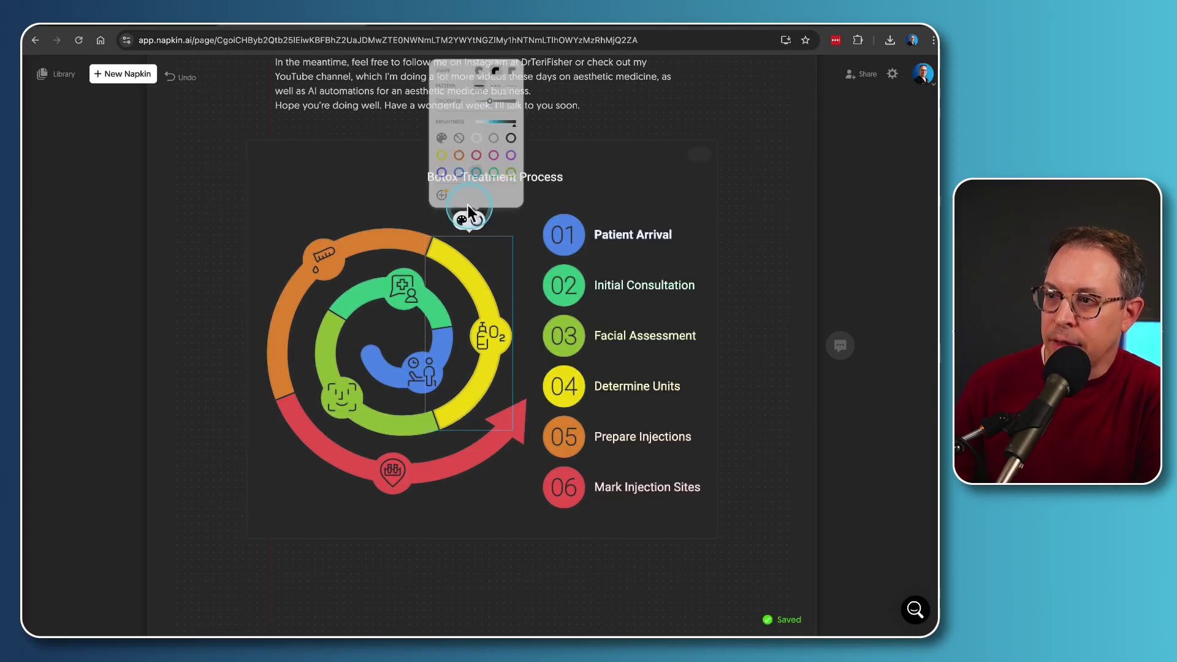
pyautogui.click(461, 222)
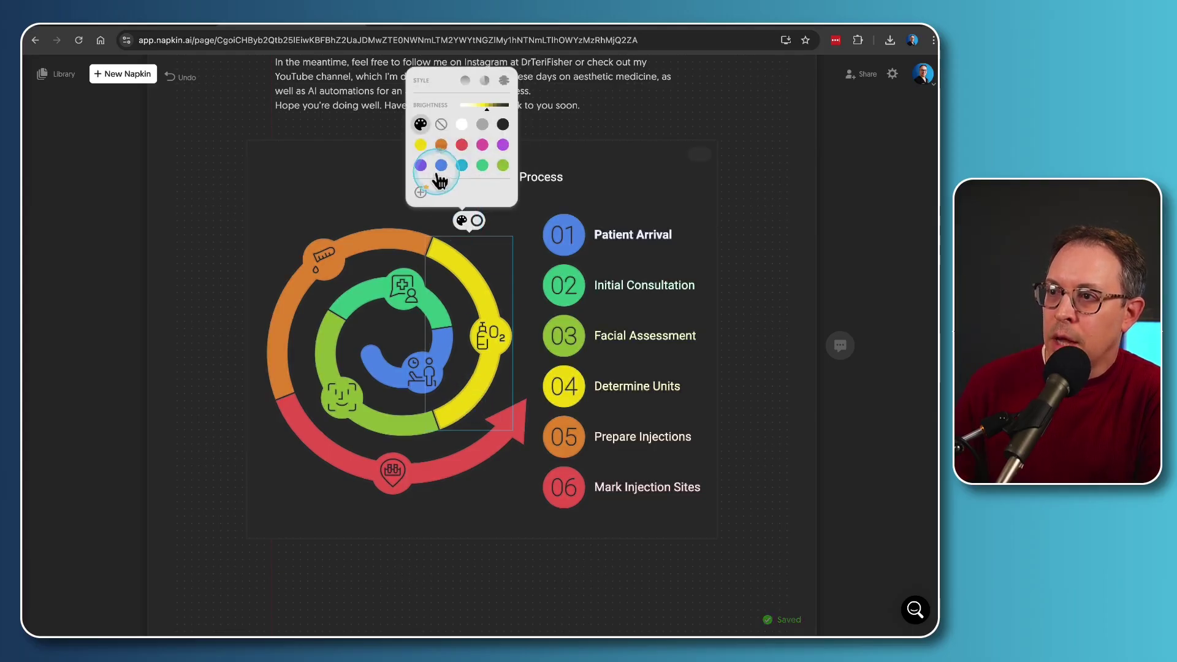
pyautogui.click(421, 166)
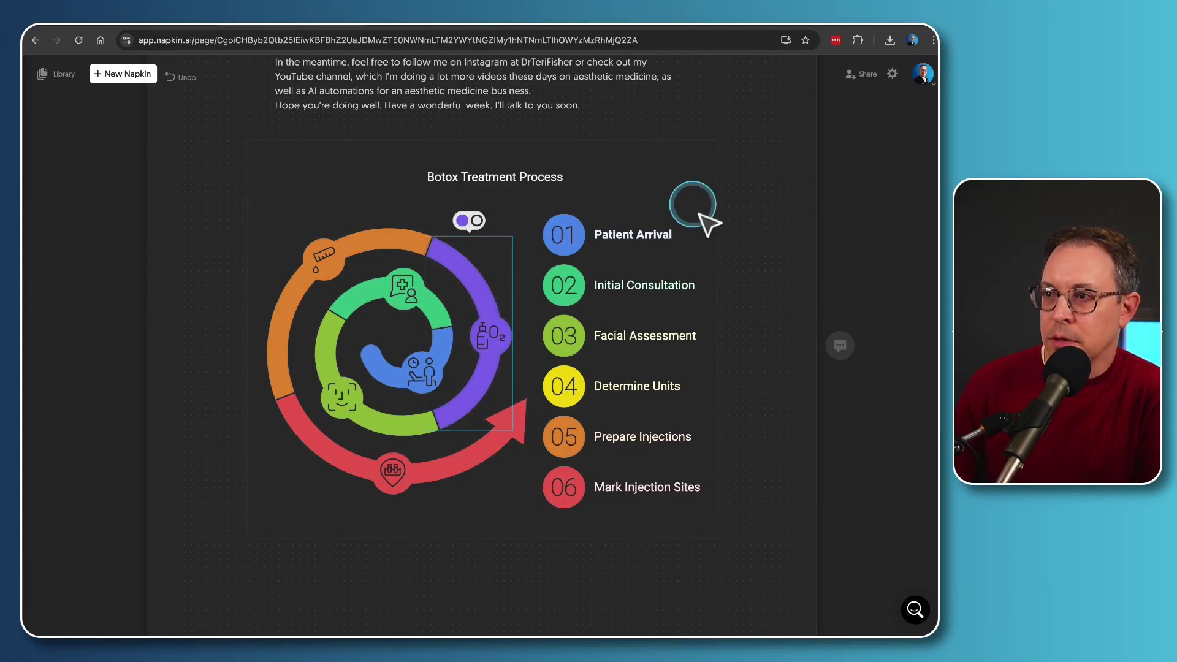
# - Search icons for 'needle', insert the syringe, and place it at the swirl's upper left
pyautogui.click(512, 176)
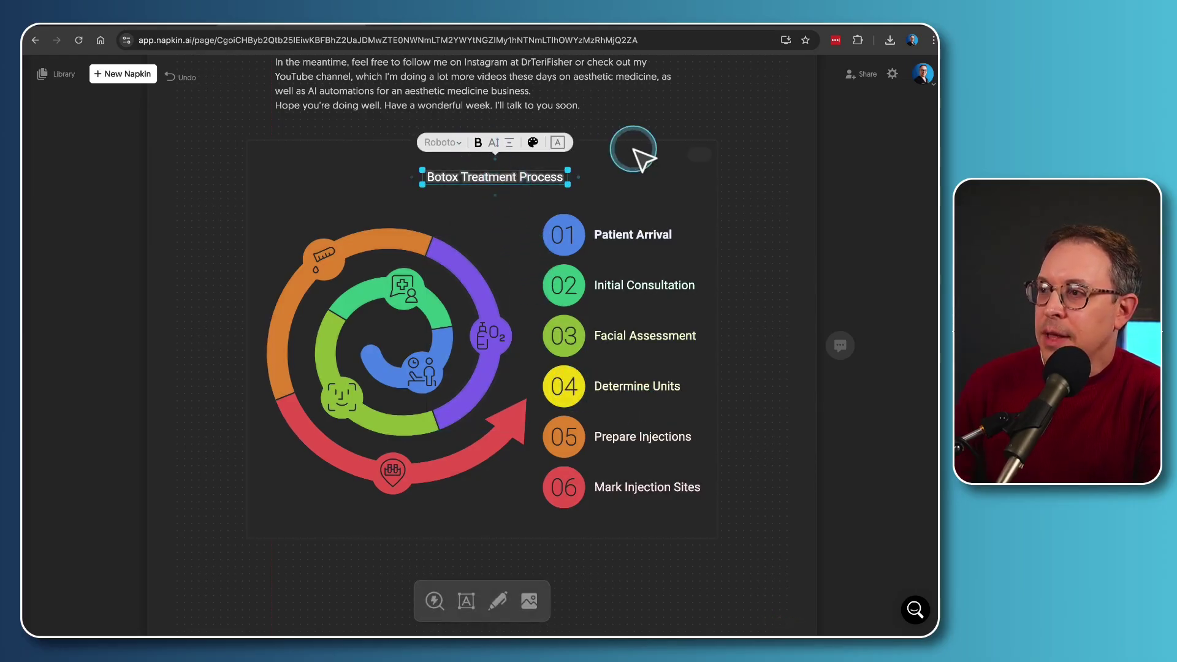
pyautogui.click(557, 146)
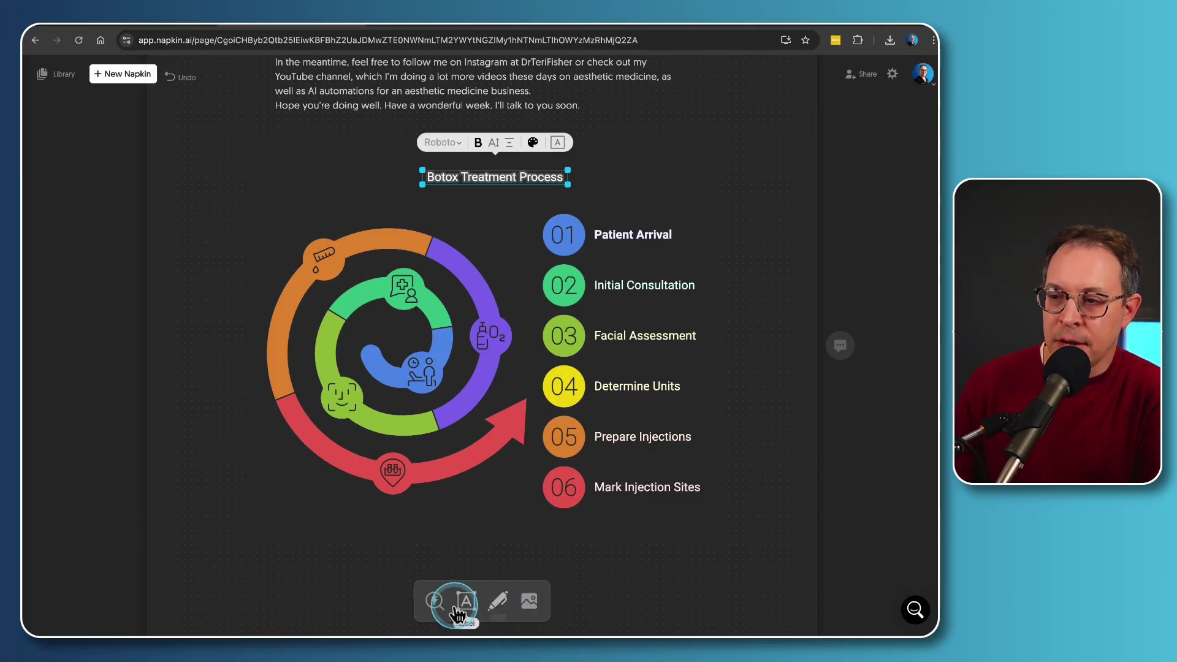
pyautogui.click(434, 600)
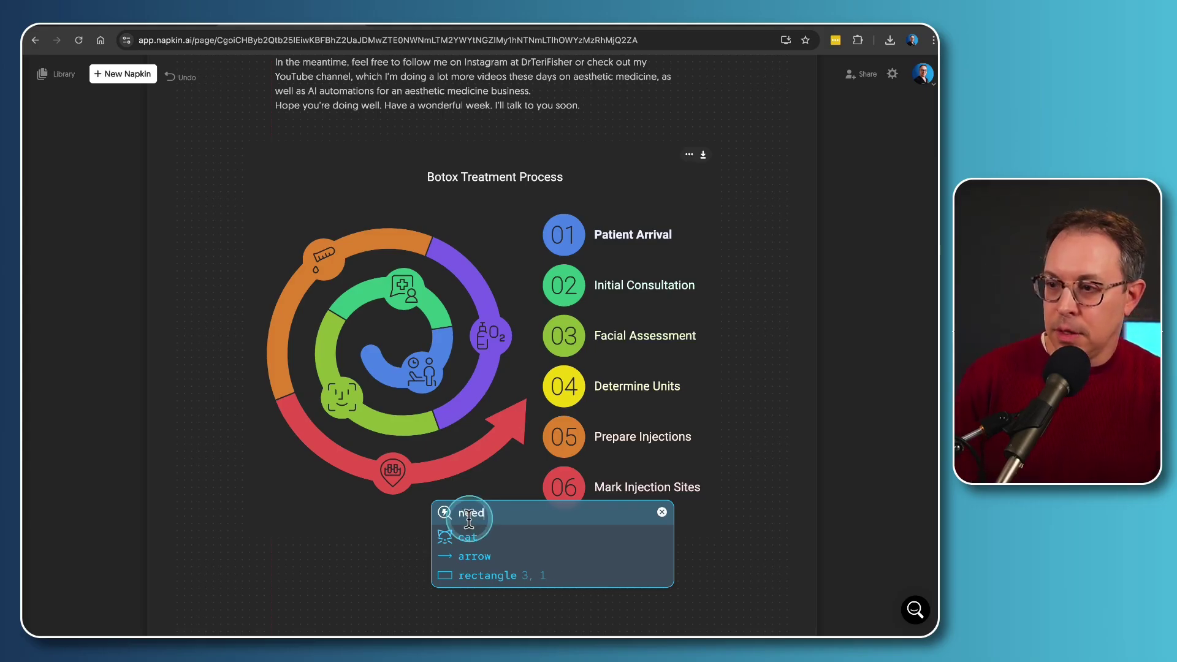
pyautogui.write('needle')
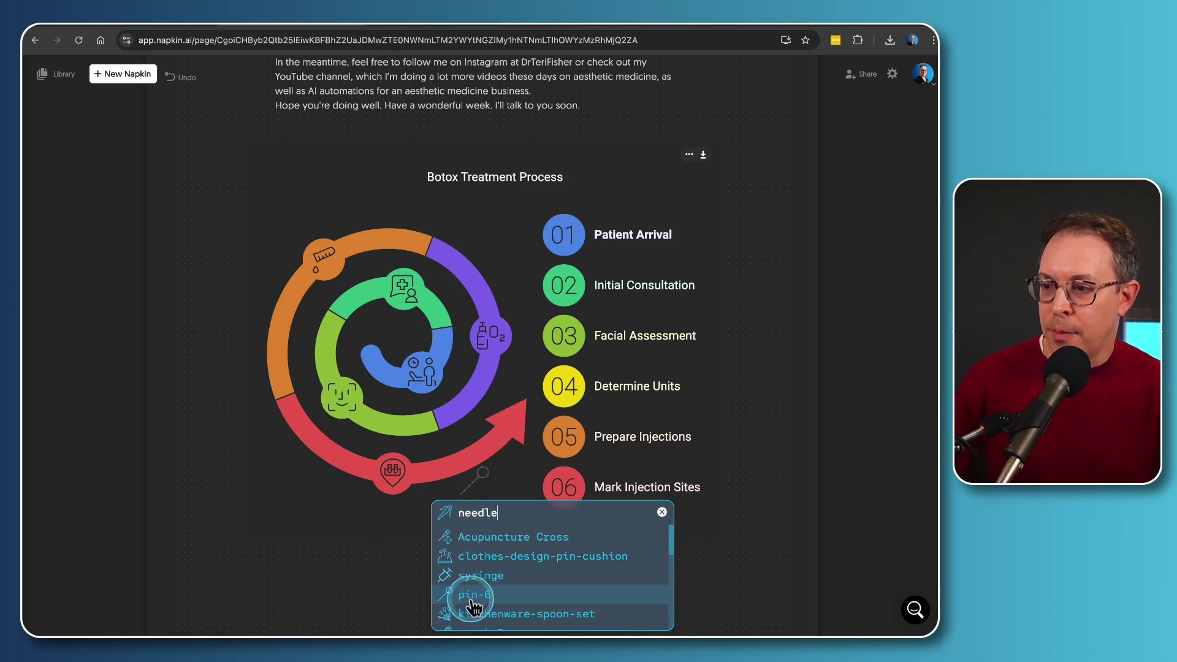
pyautogui.click(459, 580)
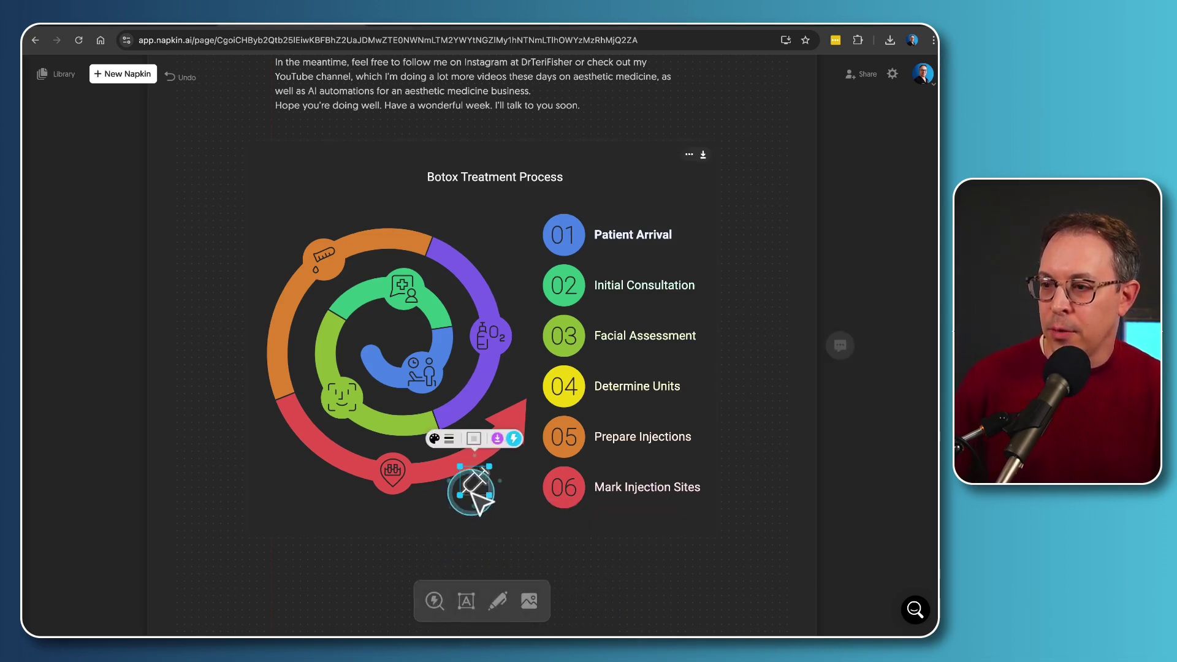
pyautogui.moveTo(468, 473); pyautogui.dragTo(262, 281)
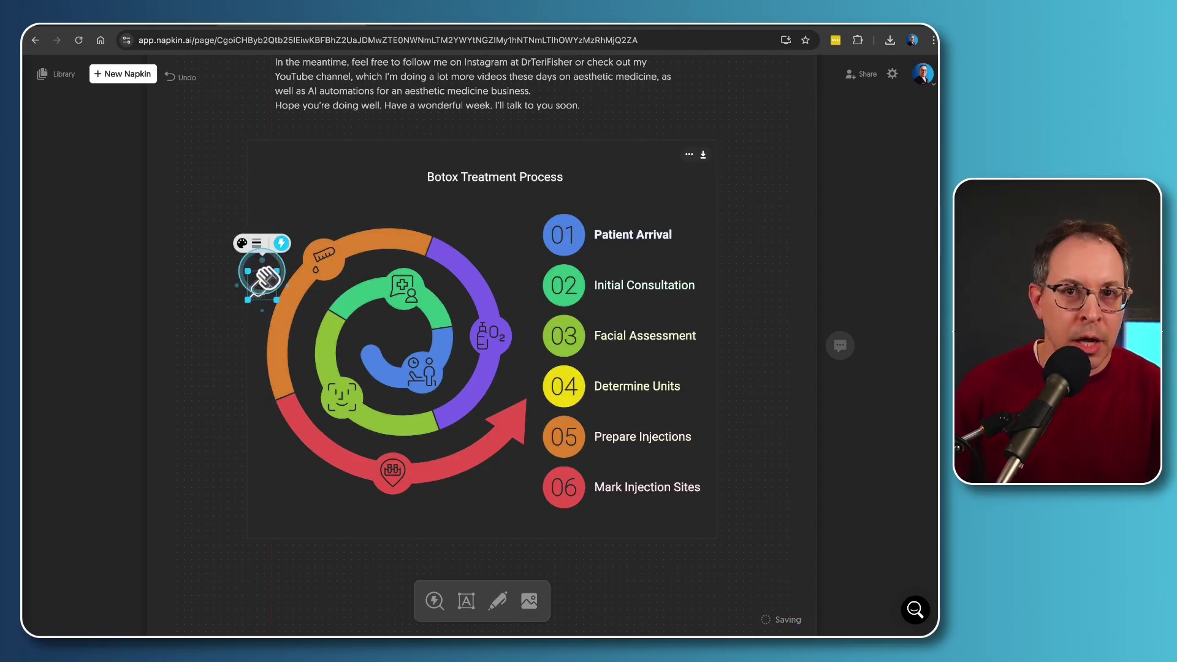
pyautogui.click(466, 603)
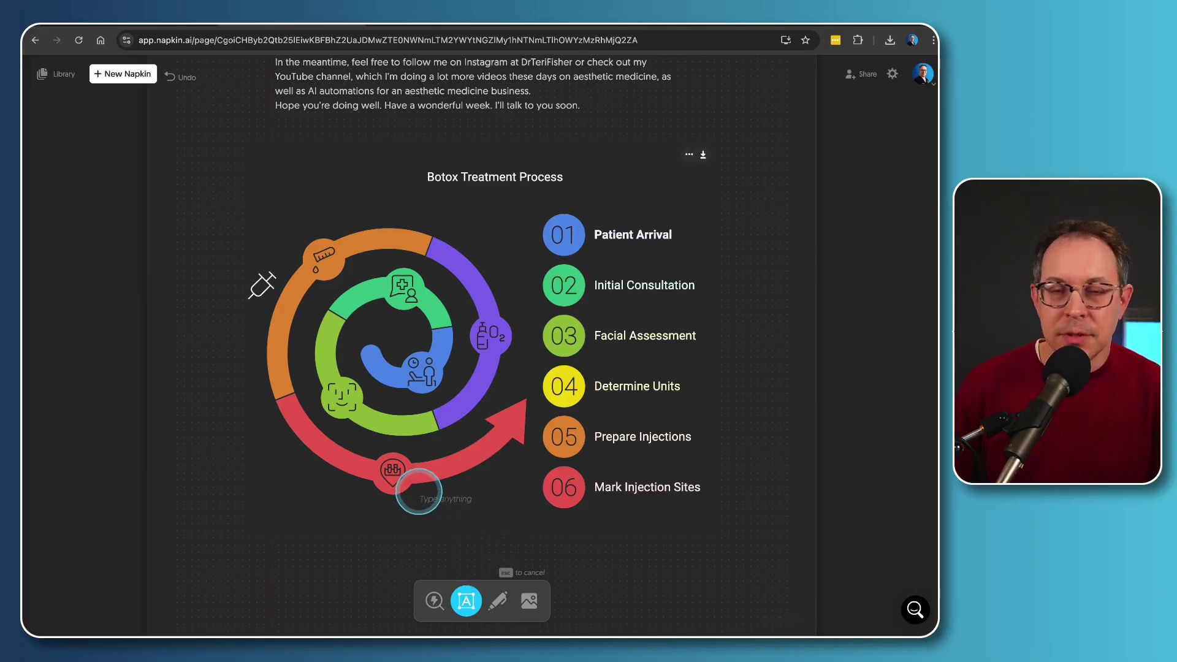
# - Sketch a white freehand leaf doodle under the red arrow, near the syringe icon, then leave Sketch mode
pyautogui.click(498, 601)
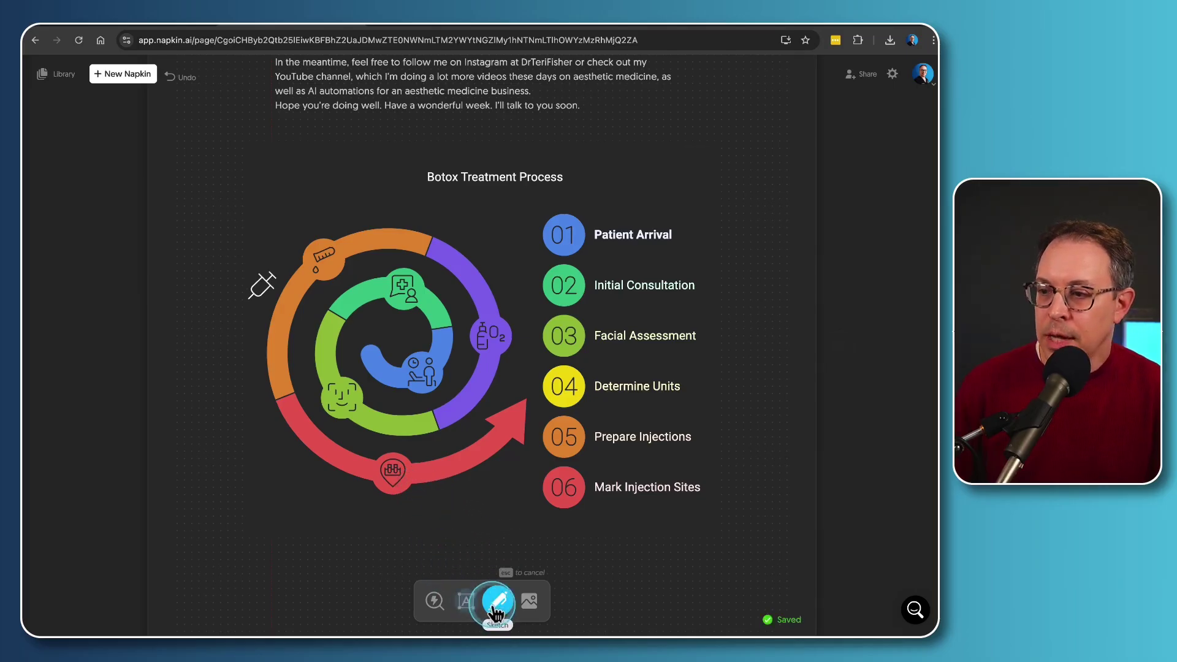
pyautogui.moveTo(491, 486)
pyautogui.mouseDown()
pyautogui.moveTo(460, 487)
pyautogui.moveTo(463, 470)
pyautogui.moveTo(468, 491)
pyautogui.moveTo(485, 490)
pyautogui.mouseUp()
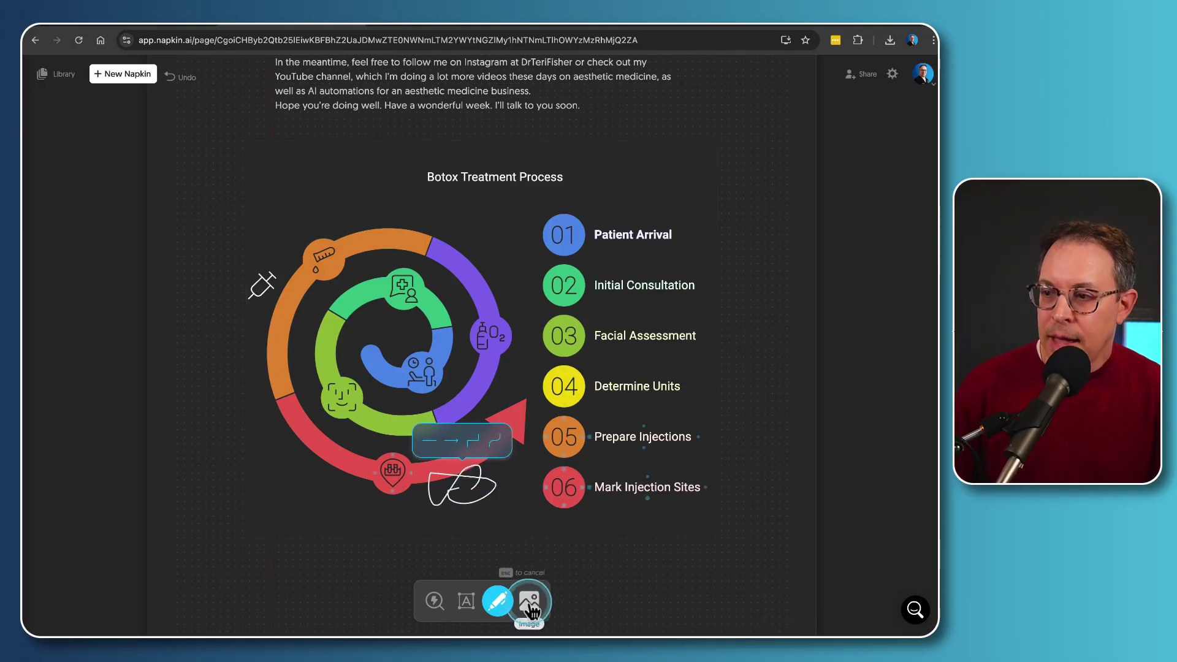
pyautogui.click(528, 602)
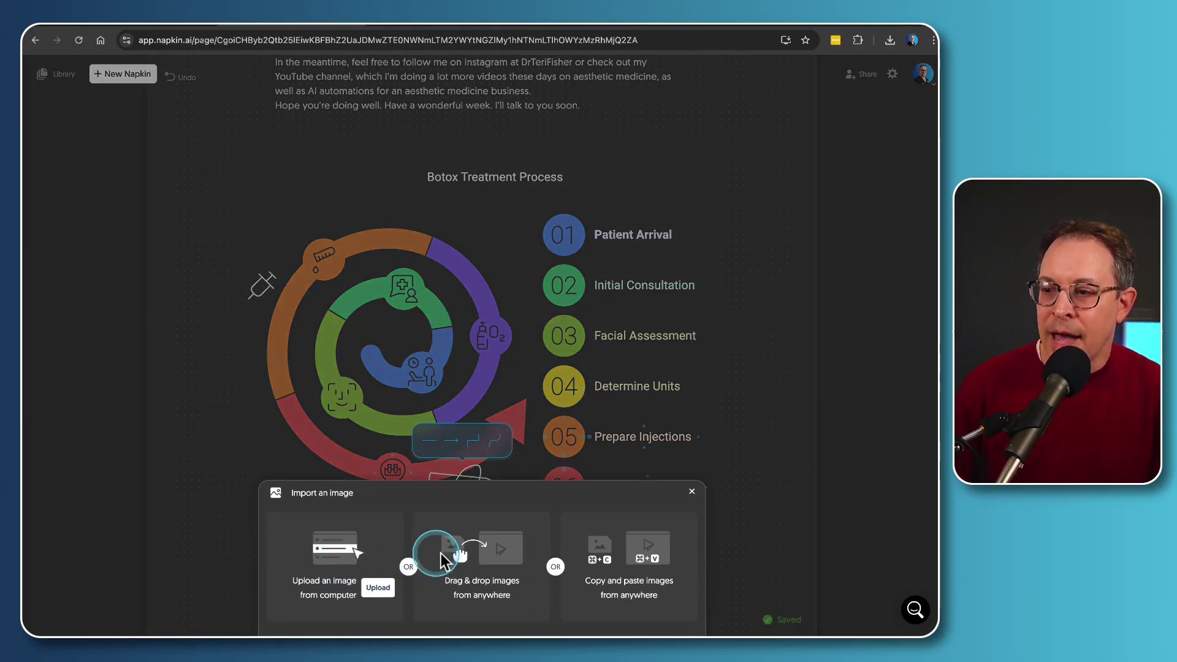
pyautogui.click(692, 493)
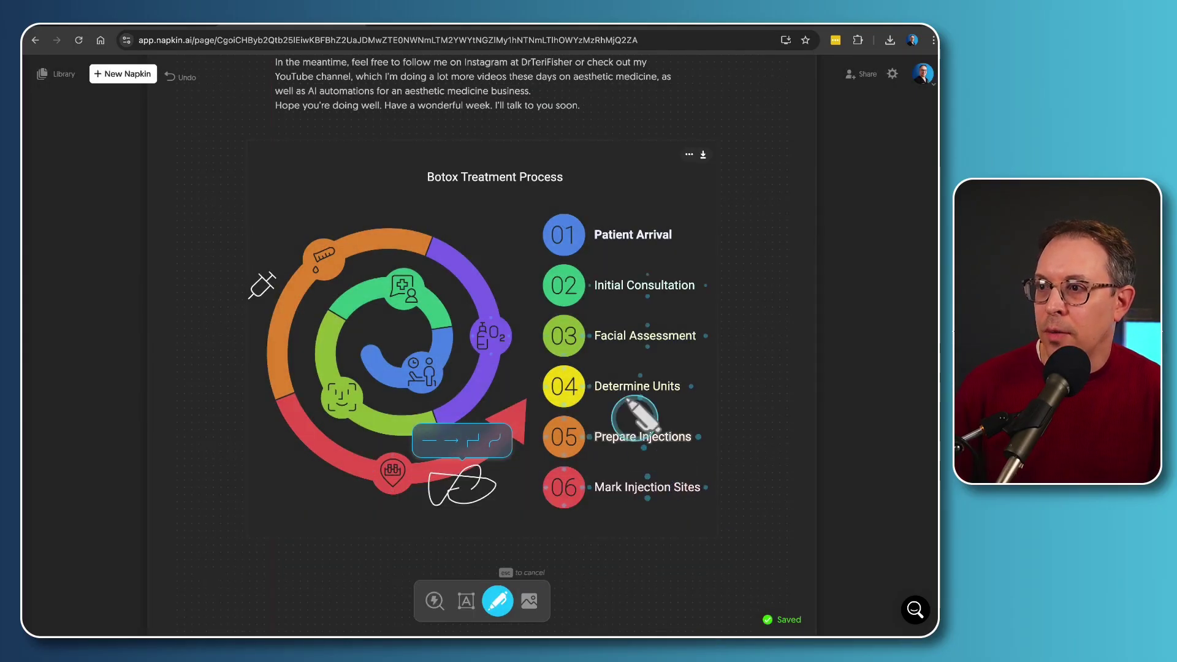
pyautogui.click(686, 155)
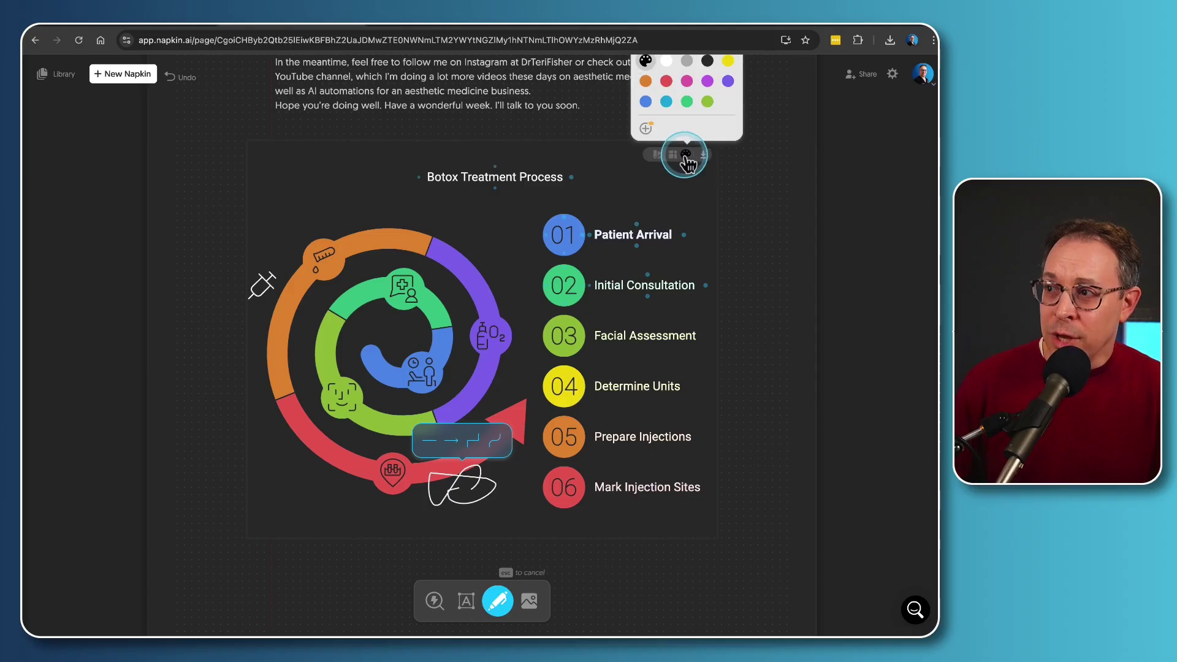
pyautogui.click(499, 602)
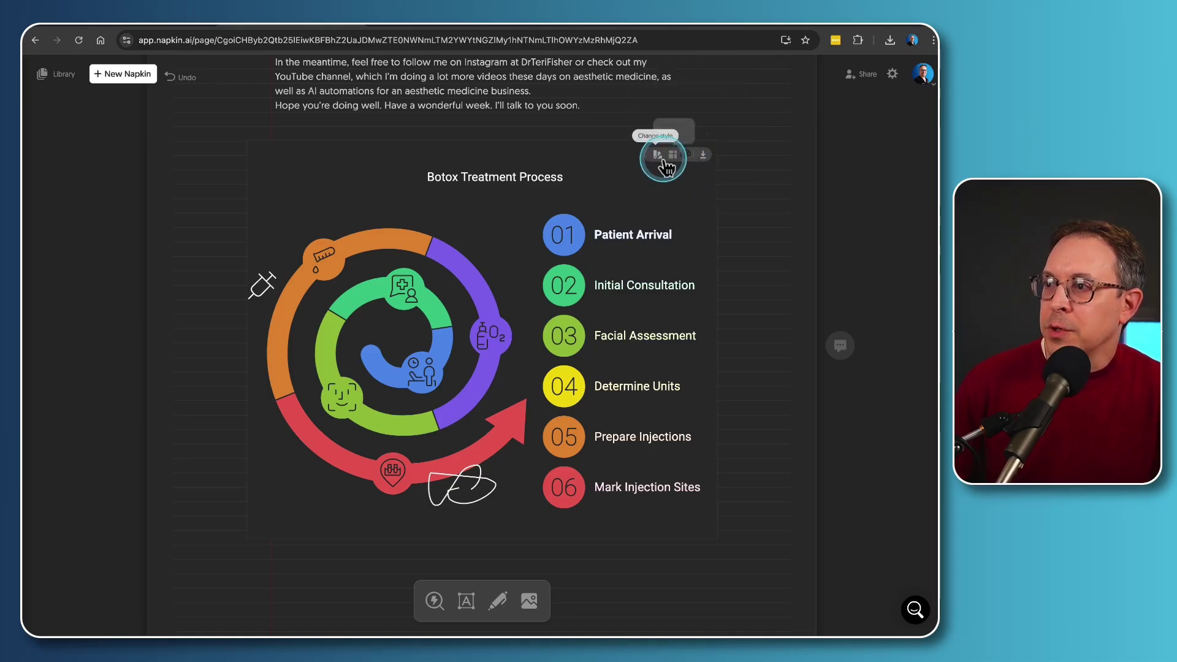
# - Browse the alternative styles, try 16:9 and 4:5, then set the aspect ratio to square 1:1
pyautogui.click(659, 157)
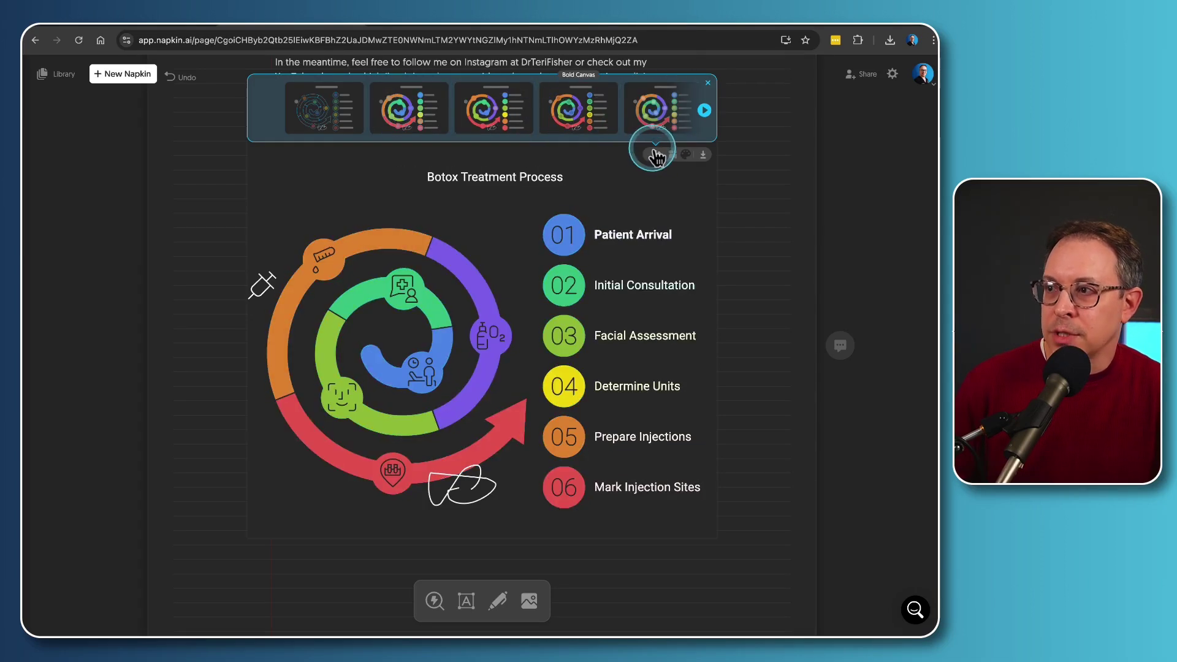
pyautogui.moveTo(673, 158)
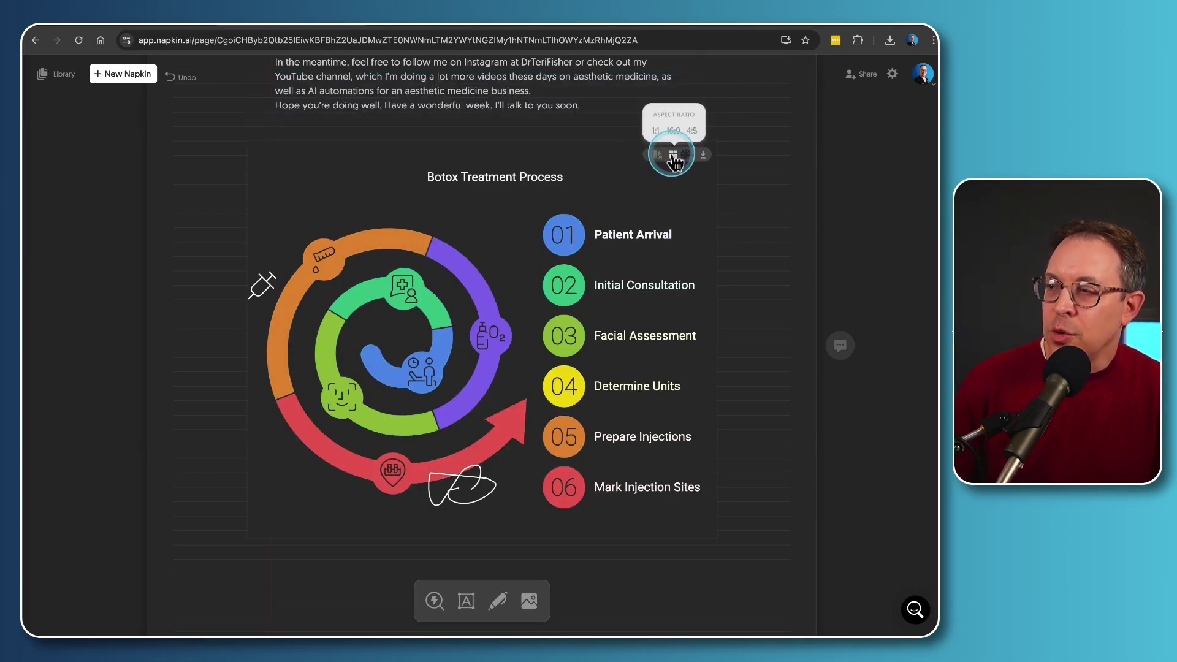
pyautogui.click(673, 132)
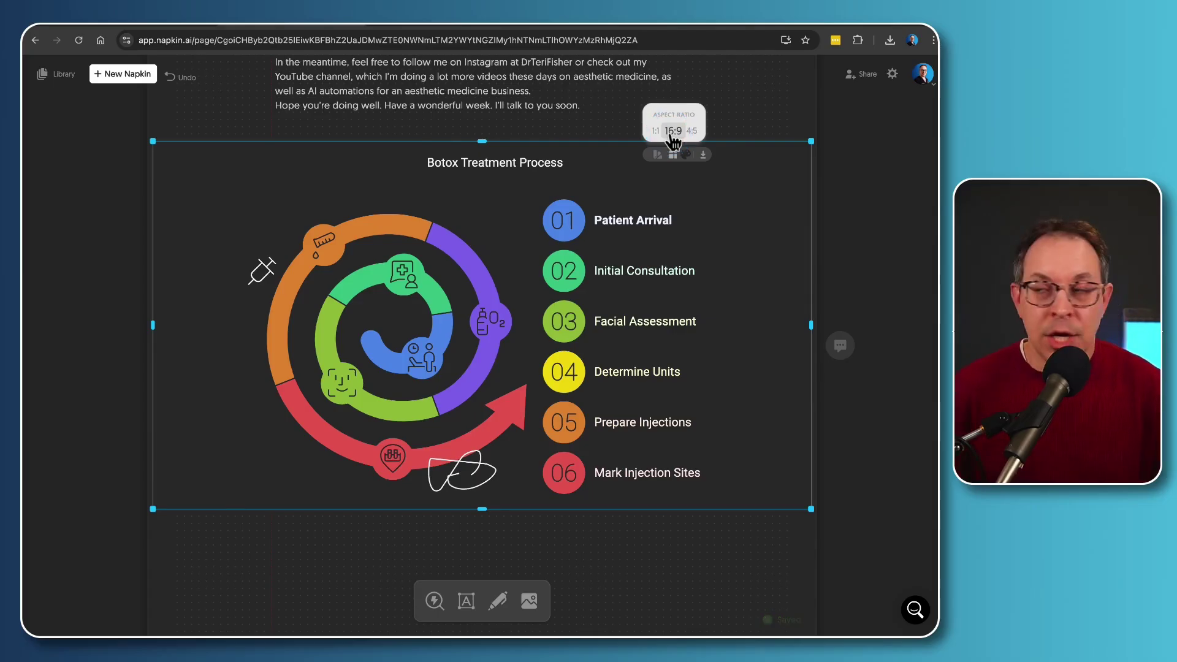
pyautogui.click(692, 131)
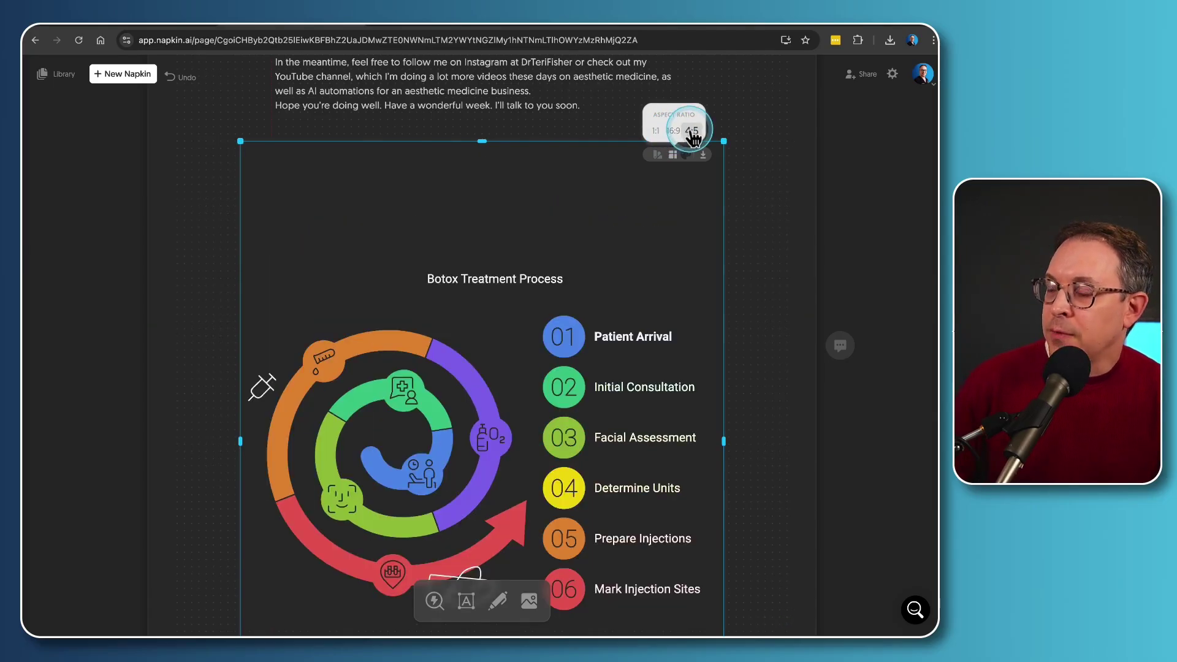
pyautogui.click(656, 132)
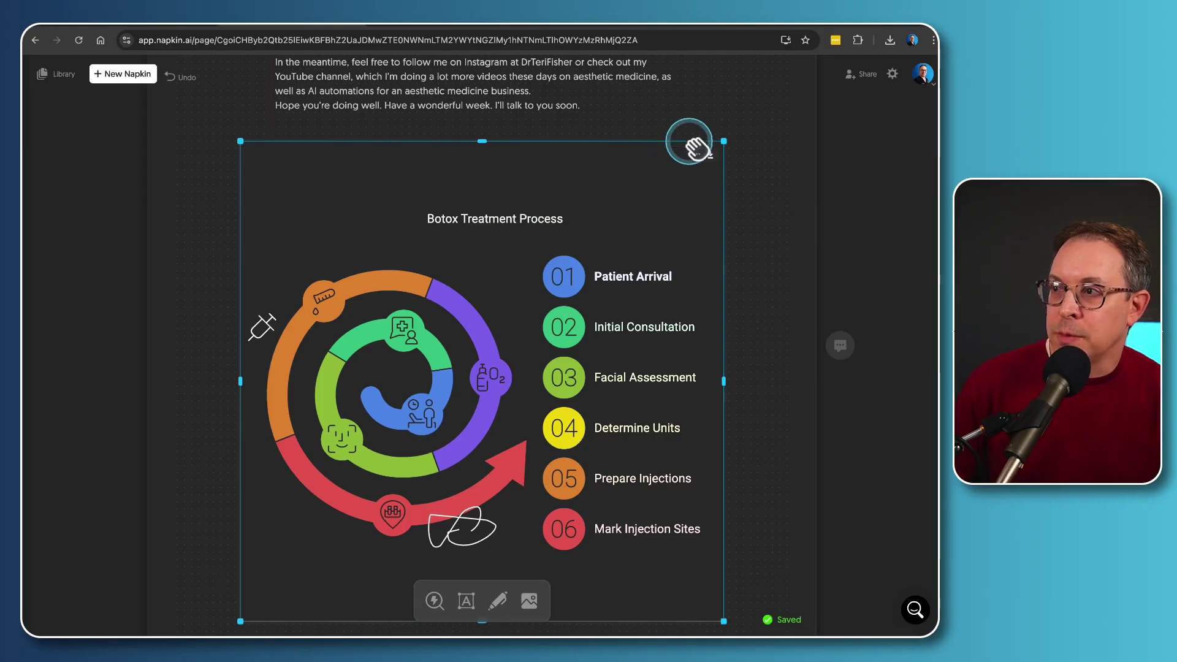
# - Look through the diagram's colour palette choices and close them without changing colours
pyautogui.click(694, 155)
pyautogui.click(692, 157)
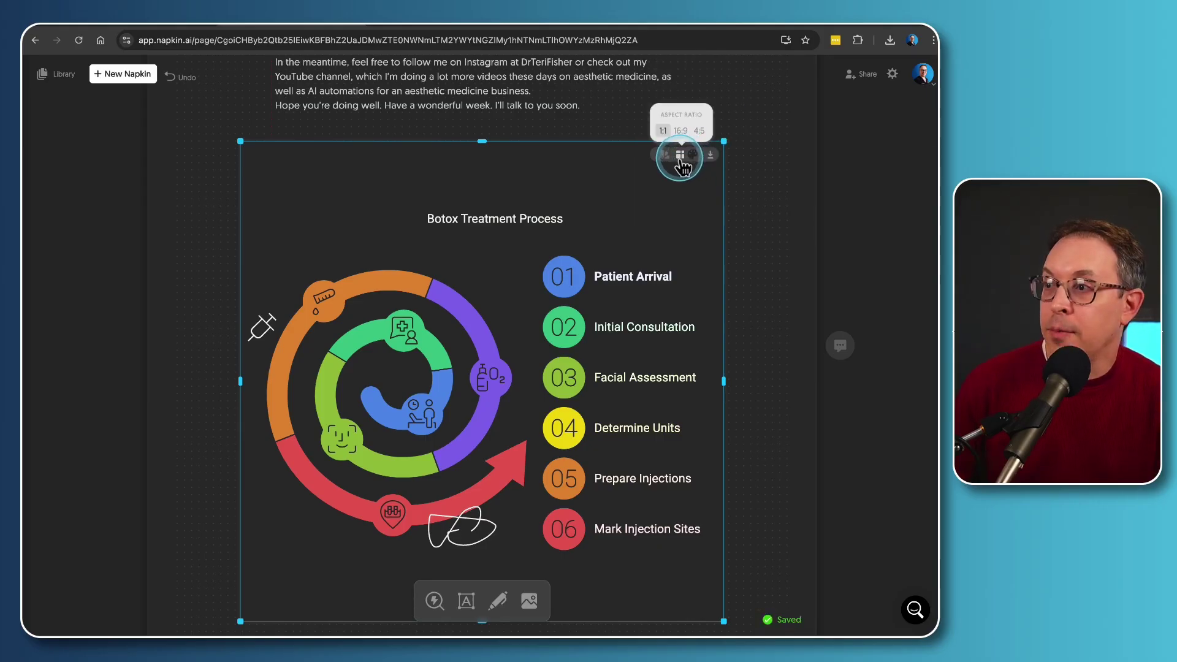
pyautogui.click(691, 157)
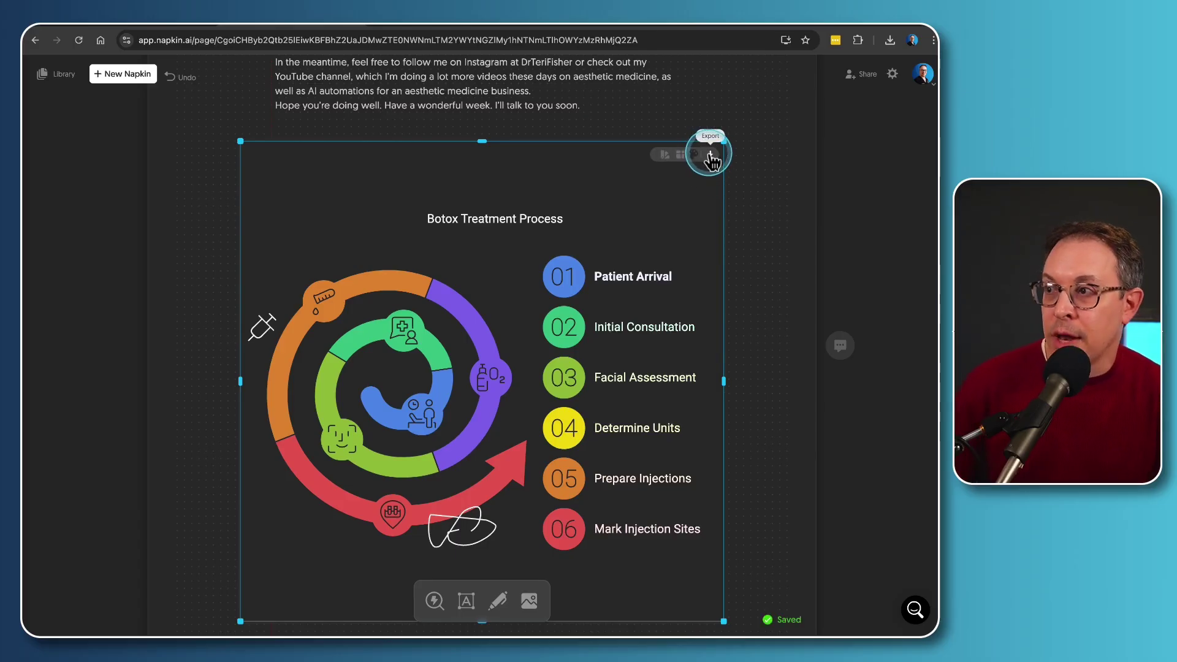
# - Download the diagram as a PNG with Dark colour mode, Background Off and 3x resolution
pyautogui.click(709, 154)
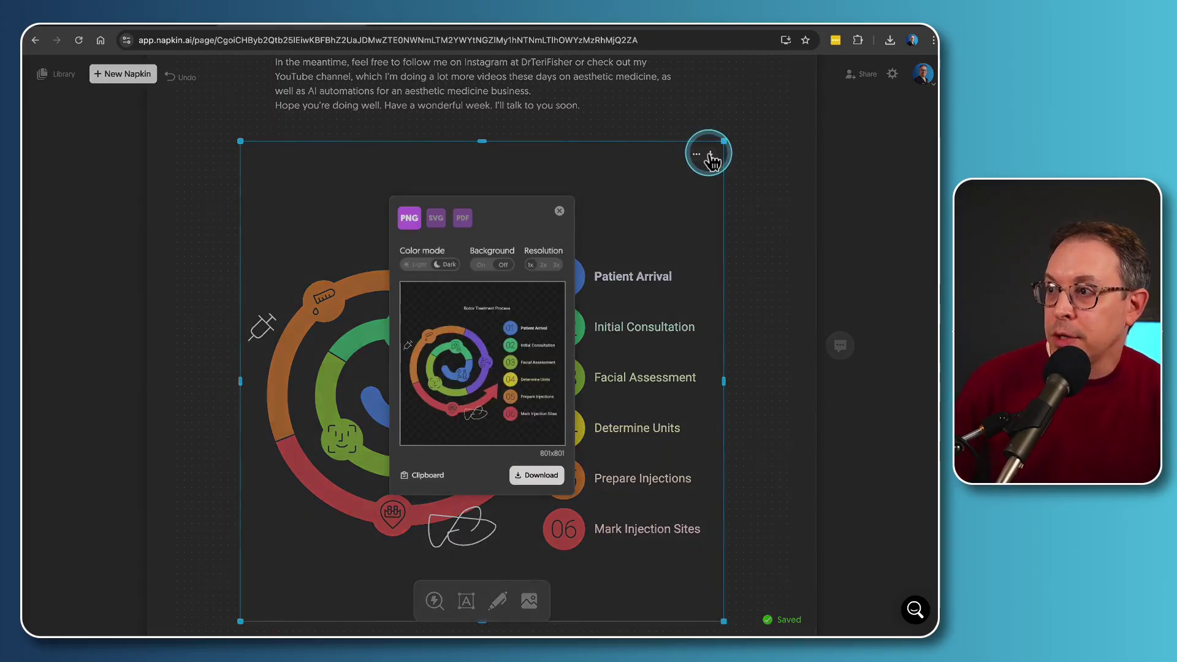
pyautogui.click(418, 266)
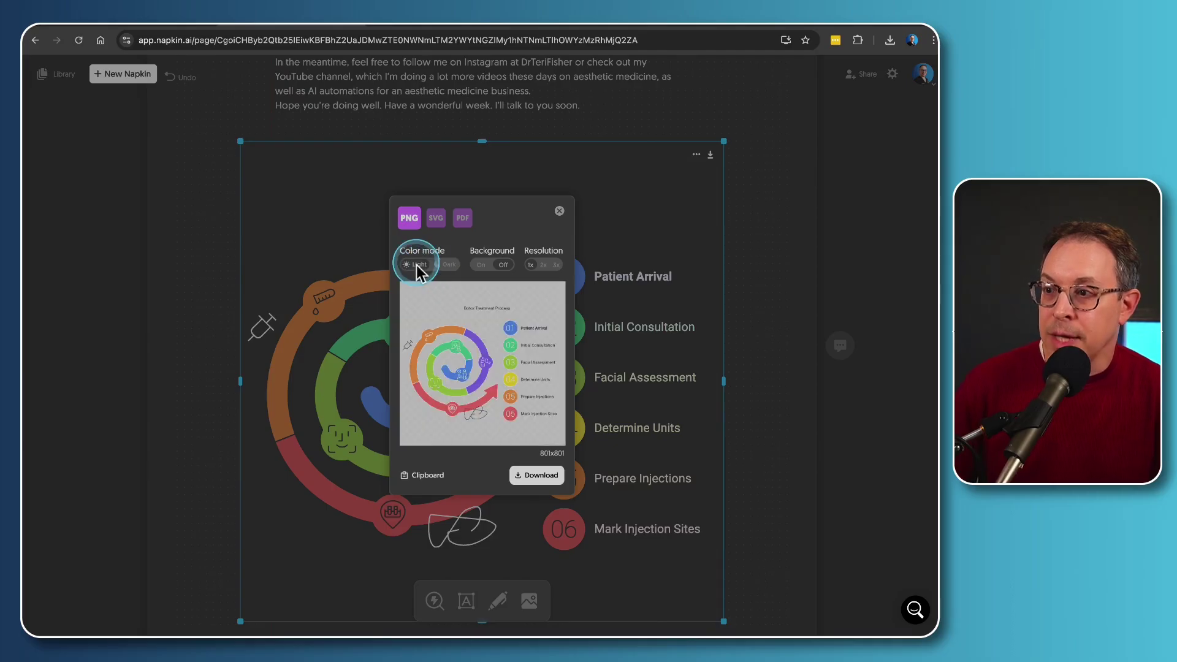
pyautogui.click(444, 267)
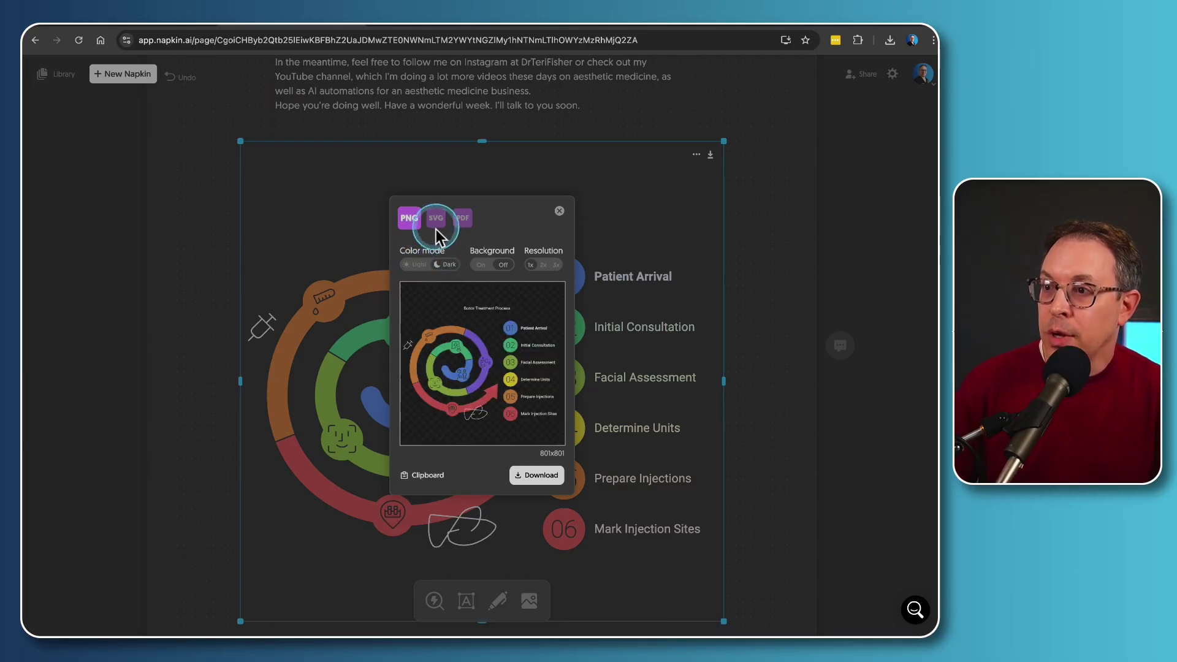
pyautogui.click(482, 265)
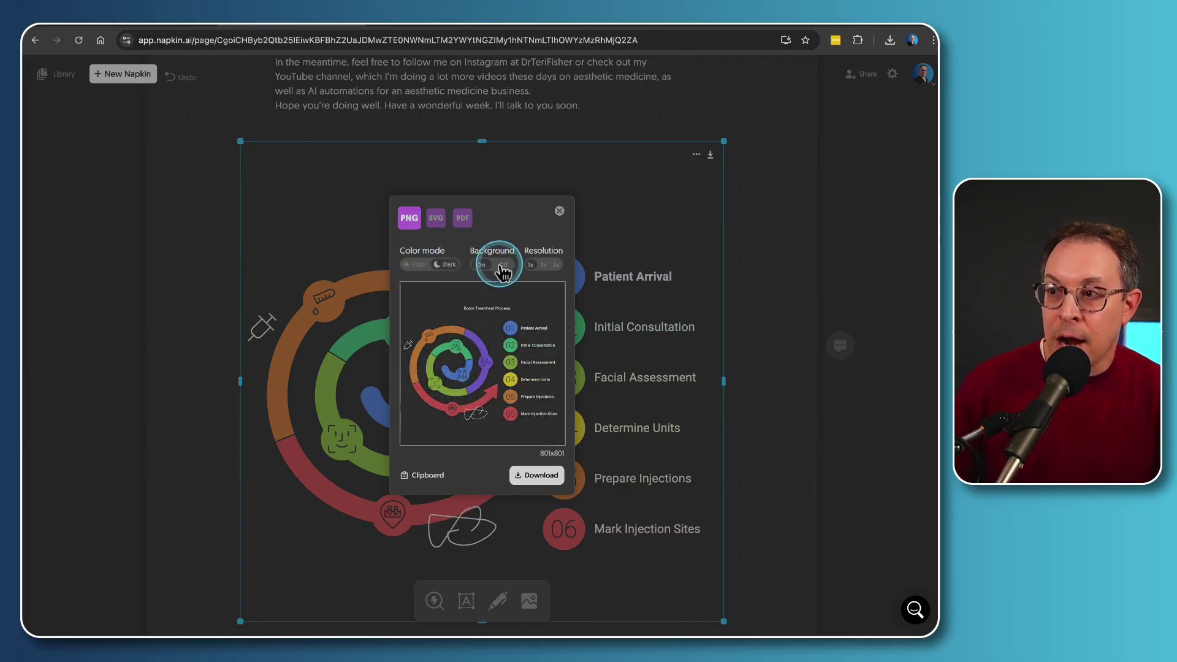
pyautogui.click(503, 265)
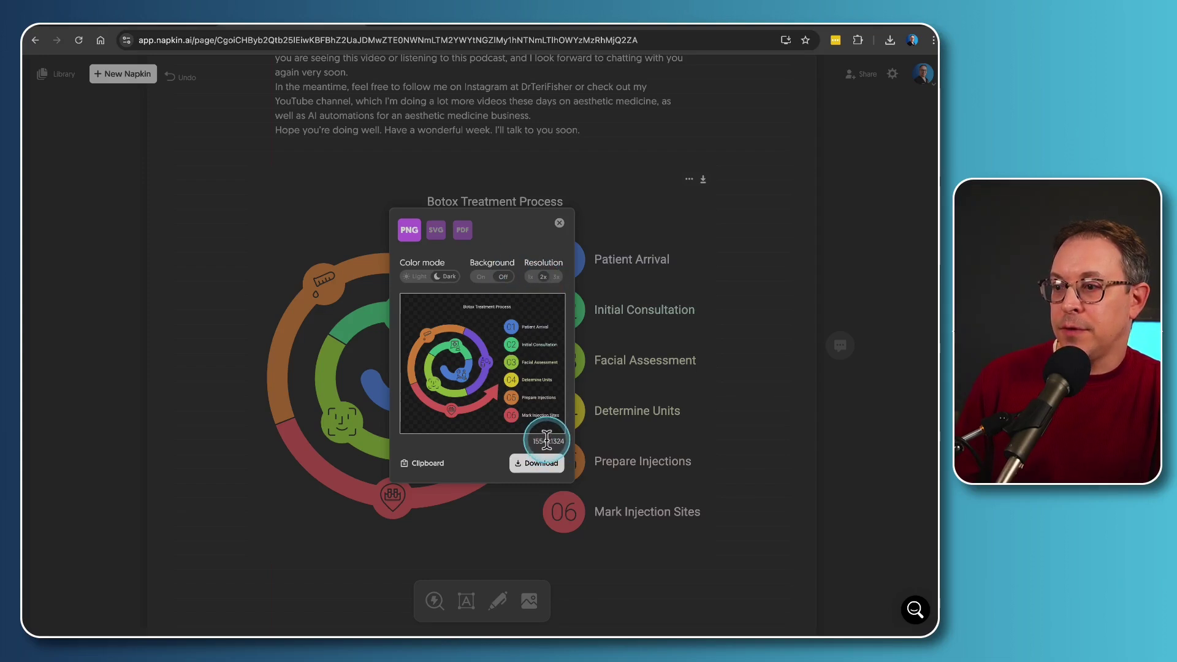
pyautogui.click(556, 278)
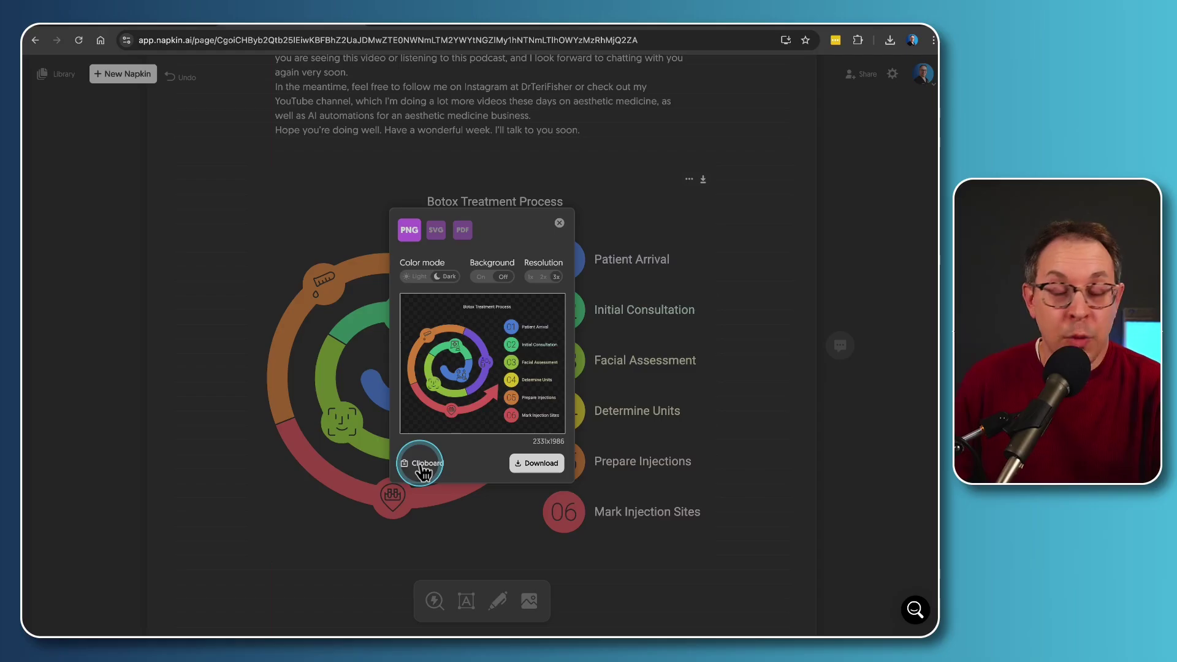
pyautogui.click(537, 464)
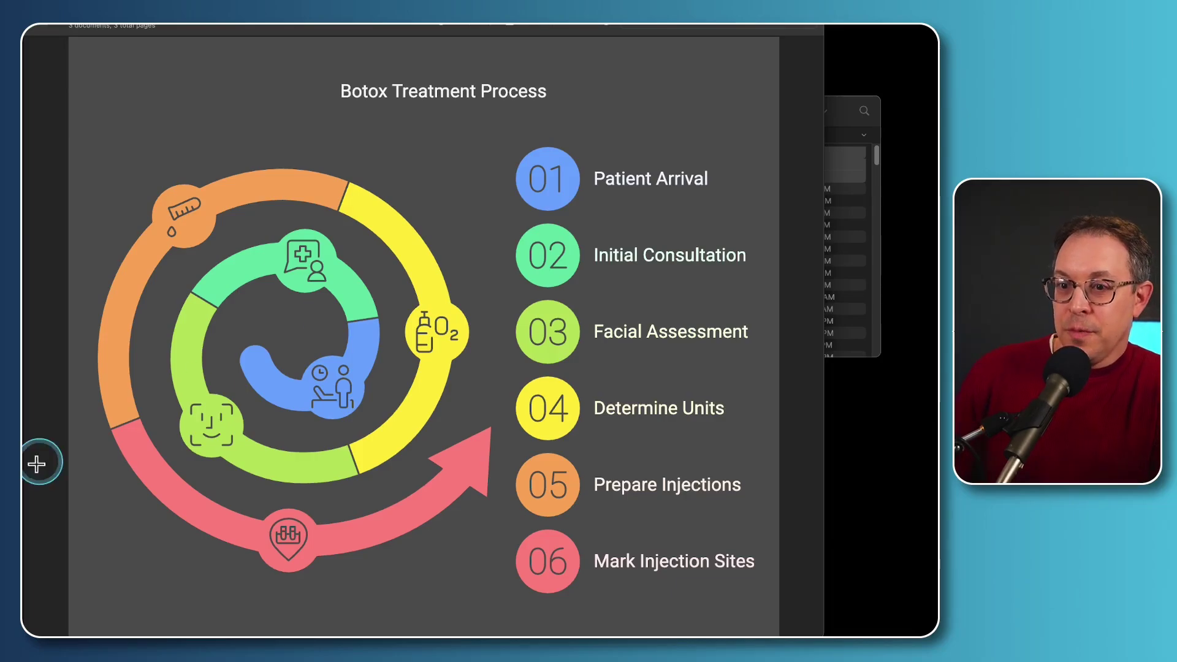
# - In Preview, move on to the next exported Botox Treatment Process image
pyautogui.press('Down')
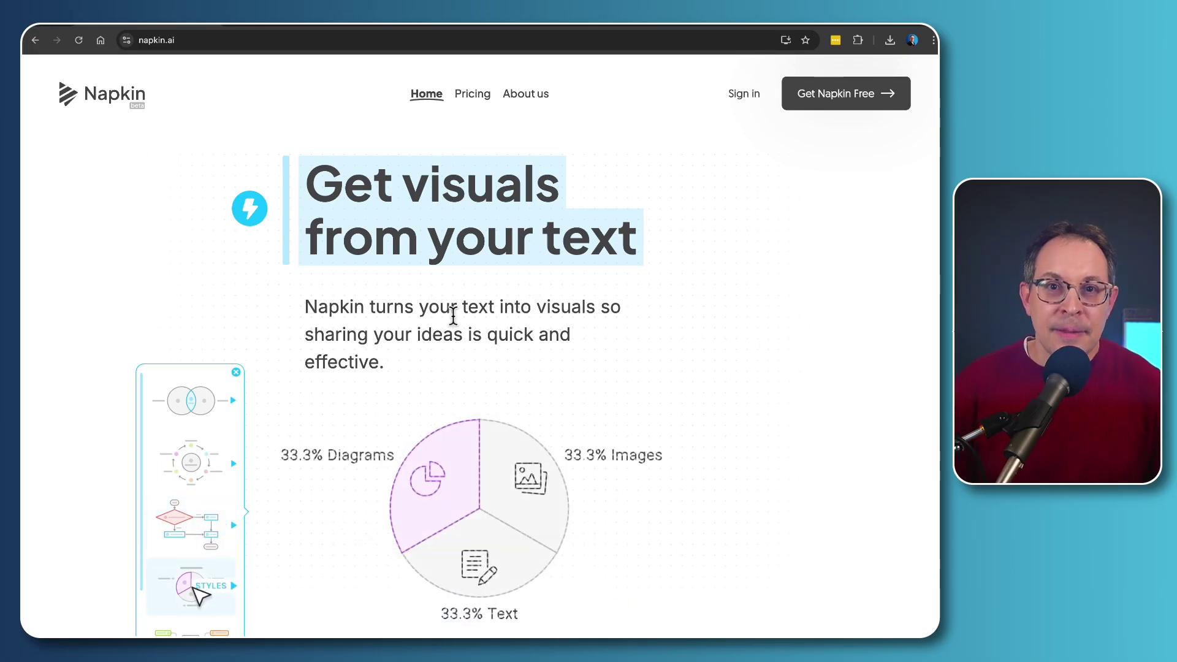
pyautogui.click(453, 315)
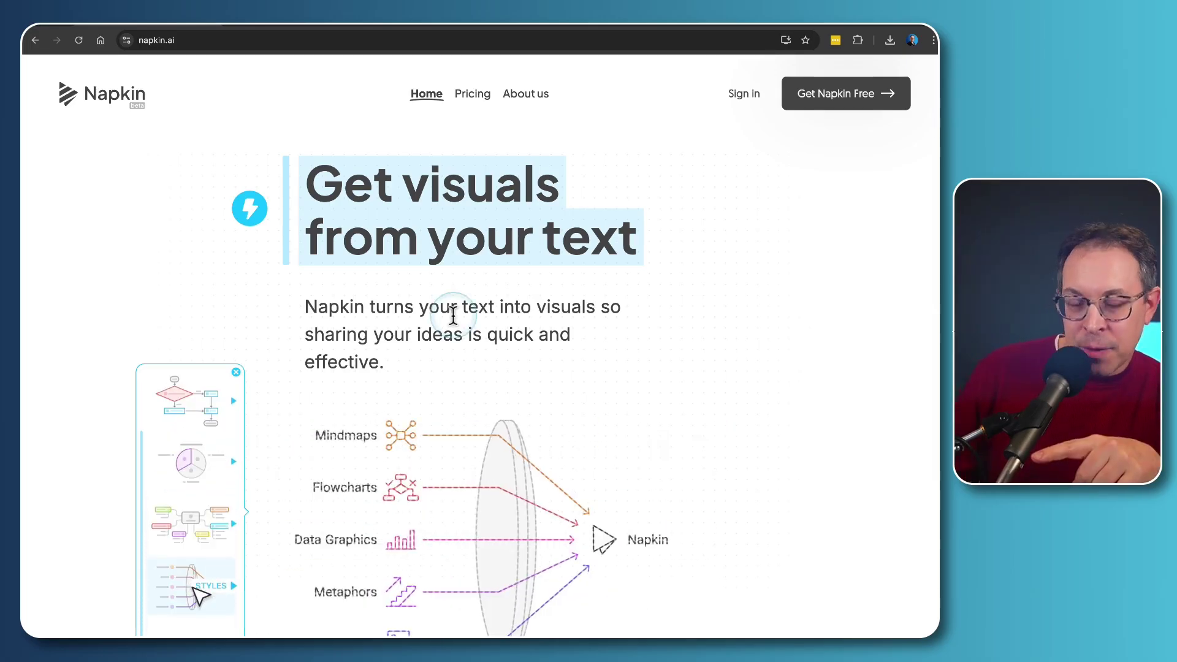
pyautogui.click(578, 296)
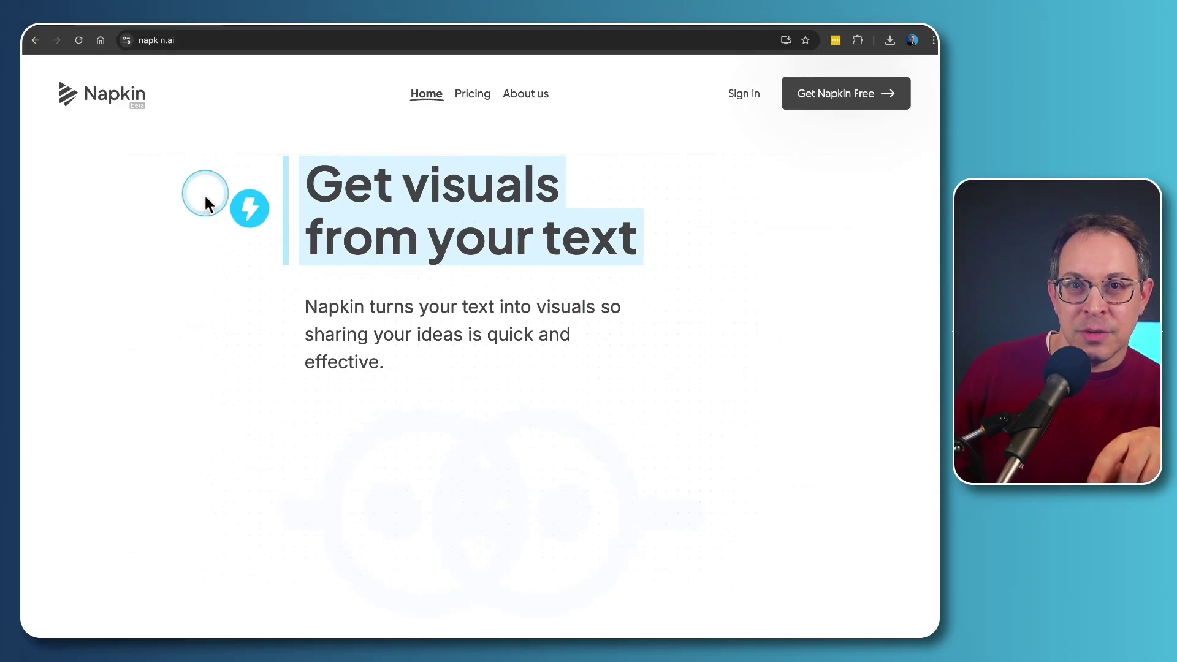